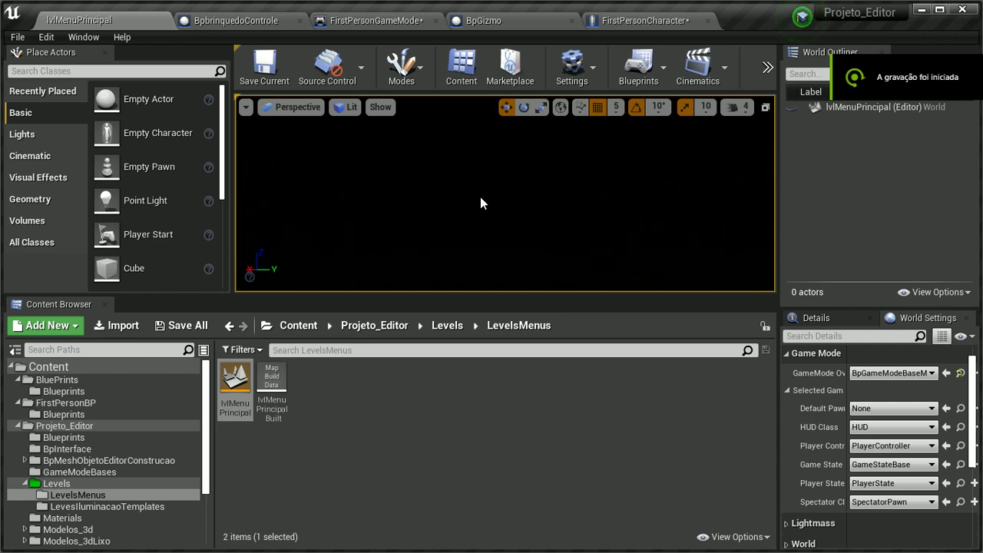
- Run the lvlMenuPrincipal configurator in Play-In-Editor and switch it to fullscreen with F11
key("alt+p")
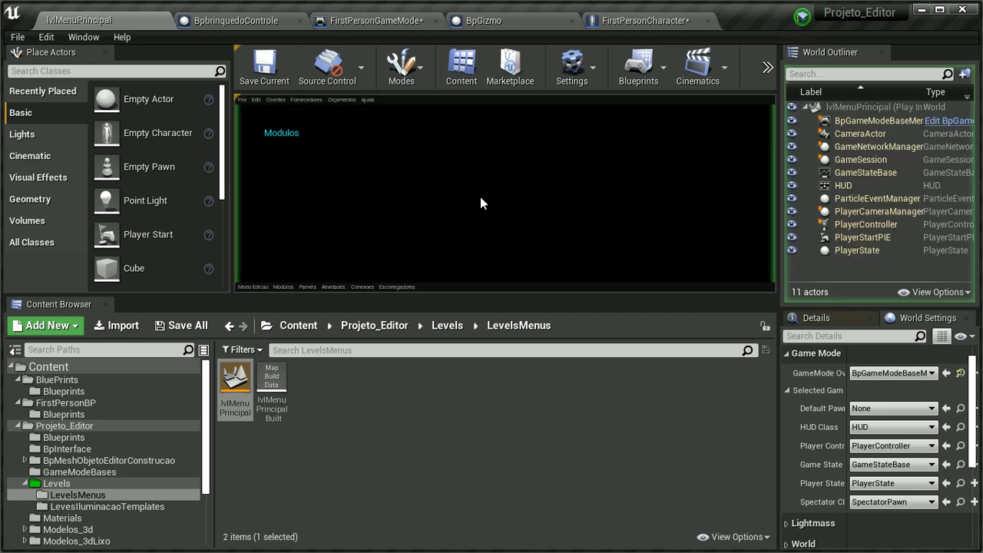
key("F11")
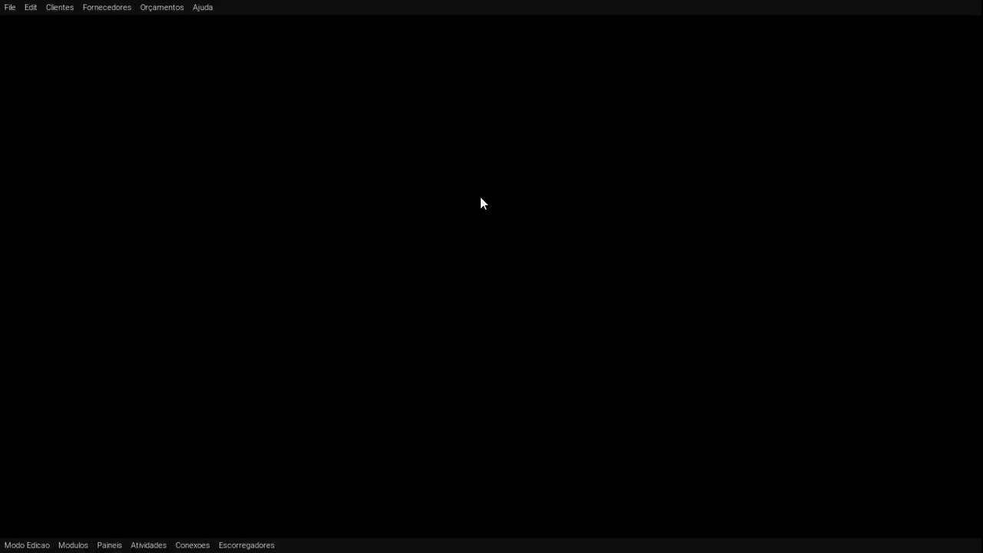
- Browse the bottom toolbar's edit mode, modules, panels, activities and connections options
left_click(34, 545)
left_click(35, 546)
left_click(73, 545)
left_click(73, 545)
left_click(107, 545)
left_click(108, 545)
left_click(148, 545)
left_click(150, 547)
left_click(181, 545)
left_click(182, 545)
- Look through the help, budget, suppliers and clients menus, then choose File > Novo Projeto
left_click(197, 11)
left_click(197, 11)
left_click(176, 12)
left_click(142, 12)
left_click(131, 11)
left_click(106, 12)
left_click(61, 8)
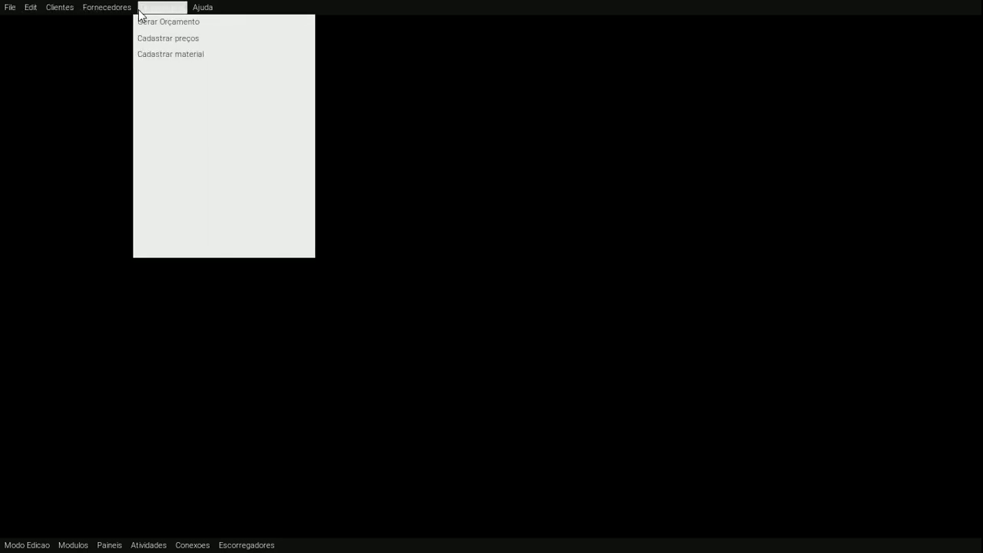
mouse_move(11, 7)
left_click(21, 25)
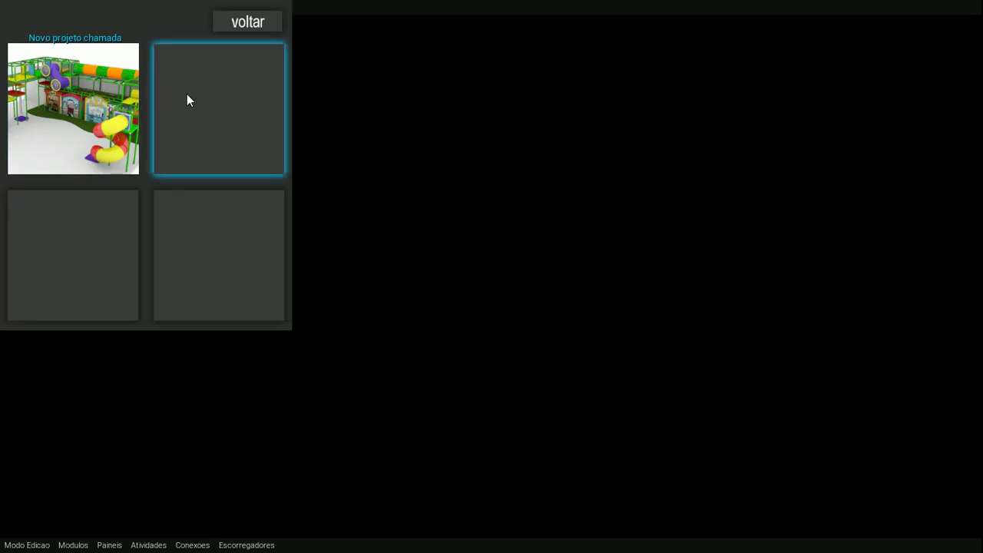
- Pick the playground template, enter the client's details and additional information, and confirm with Next
left_click(106, 124)
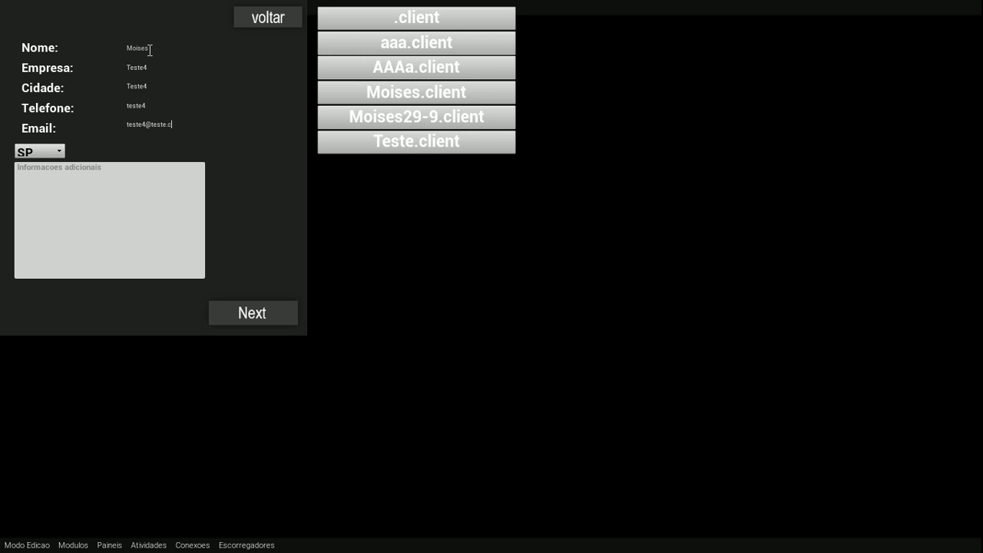
left_click(109, 180)
type("teste de projeto")
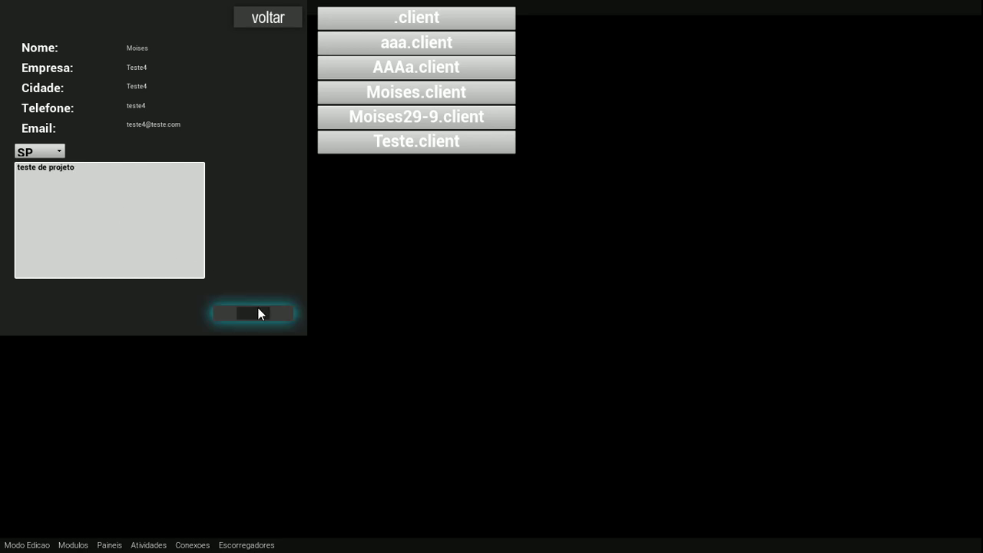
left_click(258, 308)
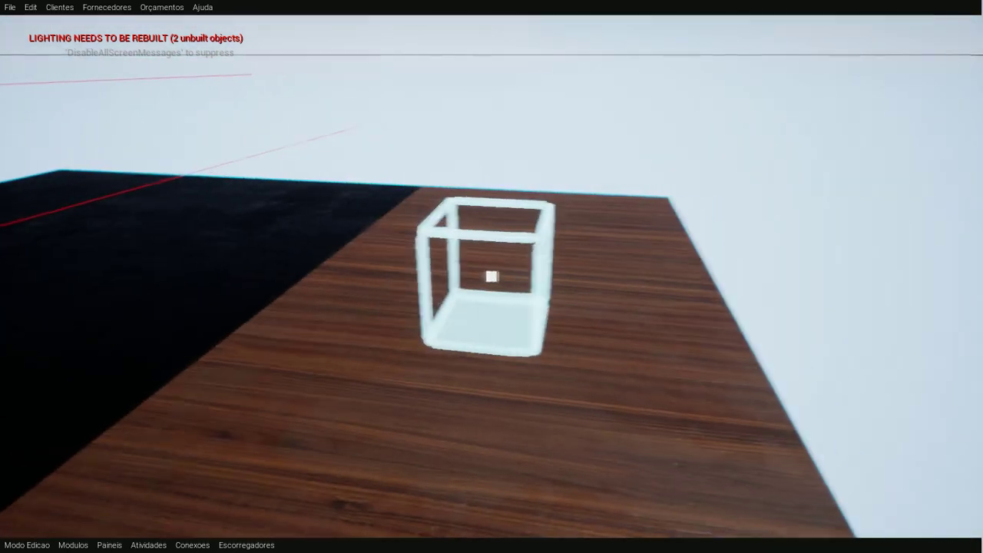
- Orbit around the glass box and browse the File, Clients, Suppliers and Budget menus
left_click_drag(492, 277, 367, 229)
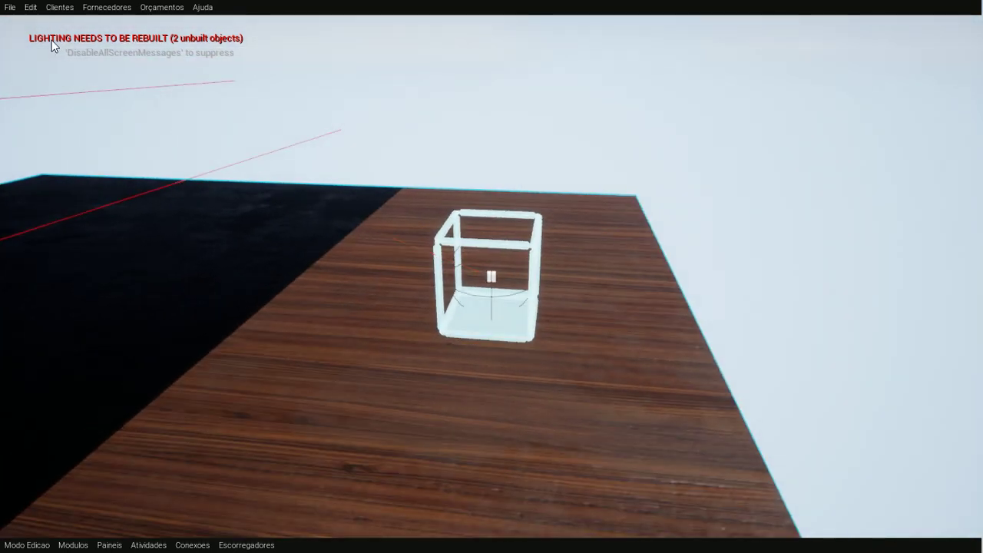
left_click(10, 9)
left_click(31, 8)
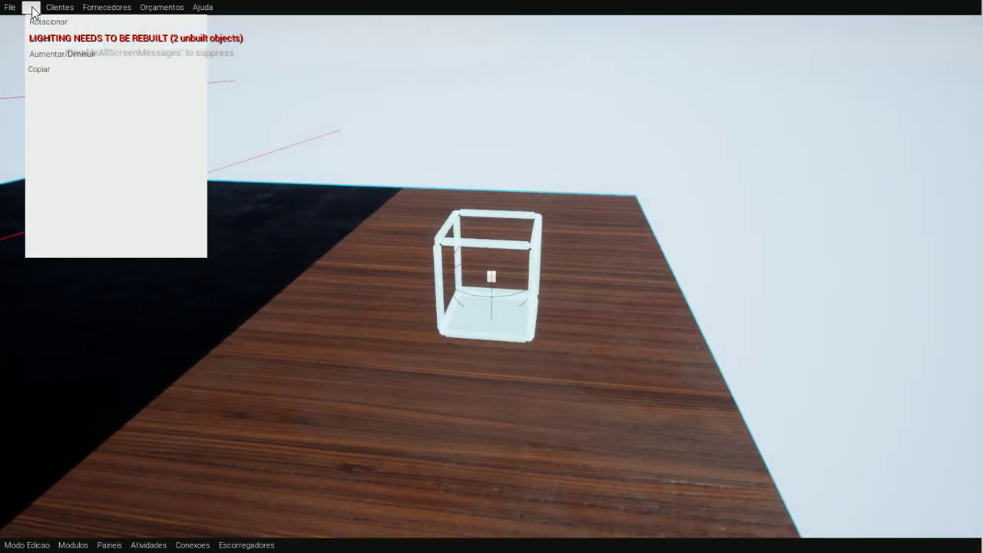
left_click(61, 10)
left_click(105, 9)
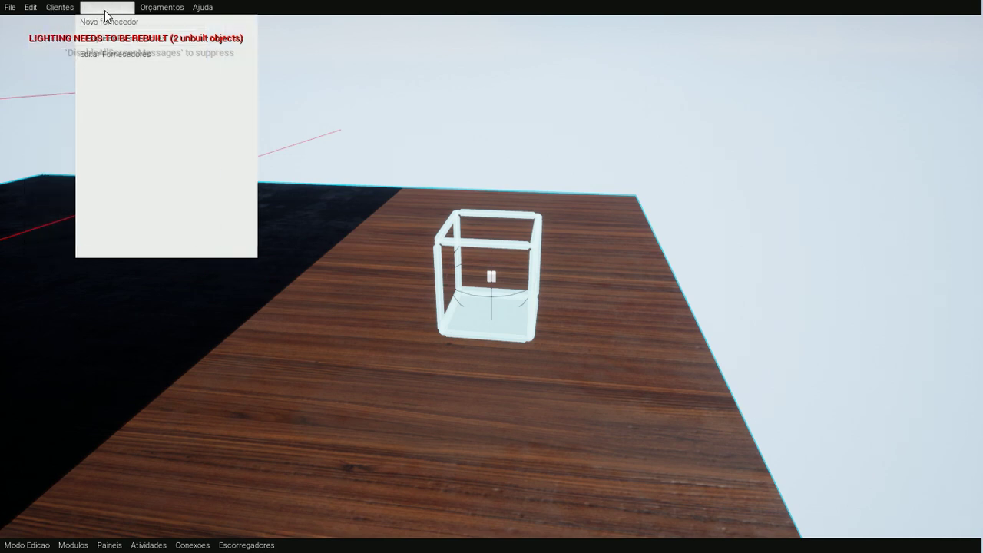
left_click(154, 15)
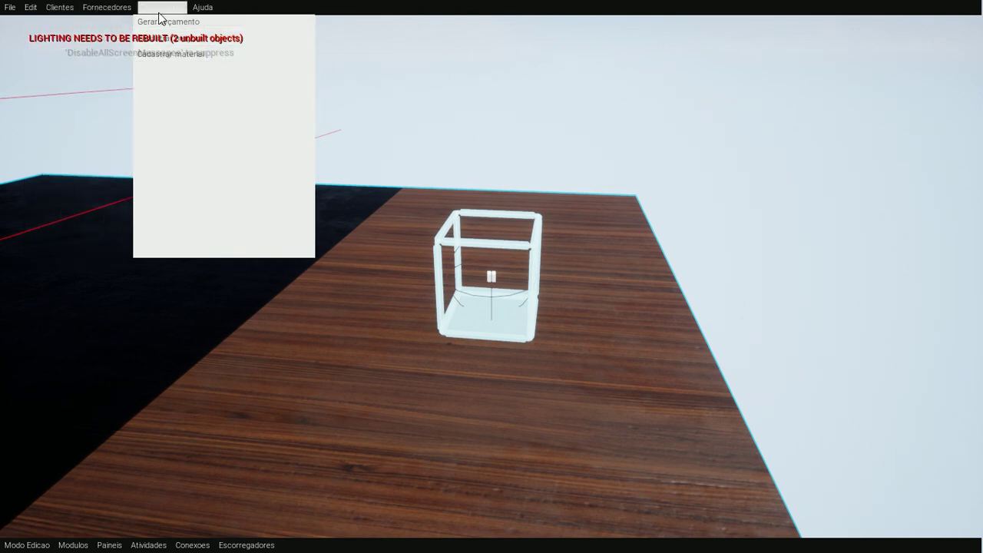
- Open and close the Novo Fornecedor form, then open the save/delete project panel
left_click(193, 9)
left_click(123, 9)
left_click(121, 23)
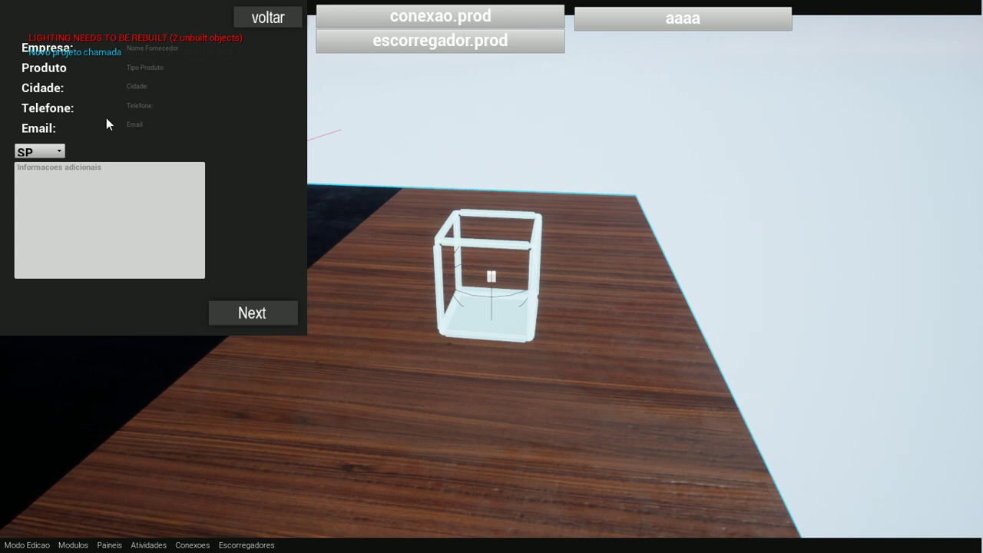
left_click(259, 29)
left_click(107, 8)
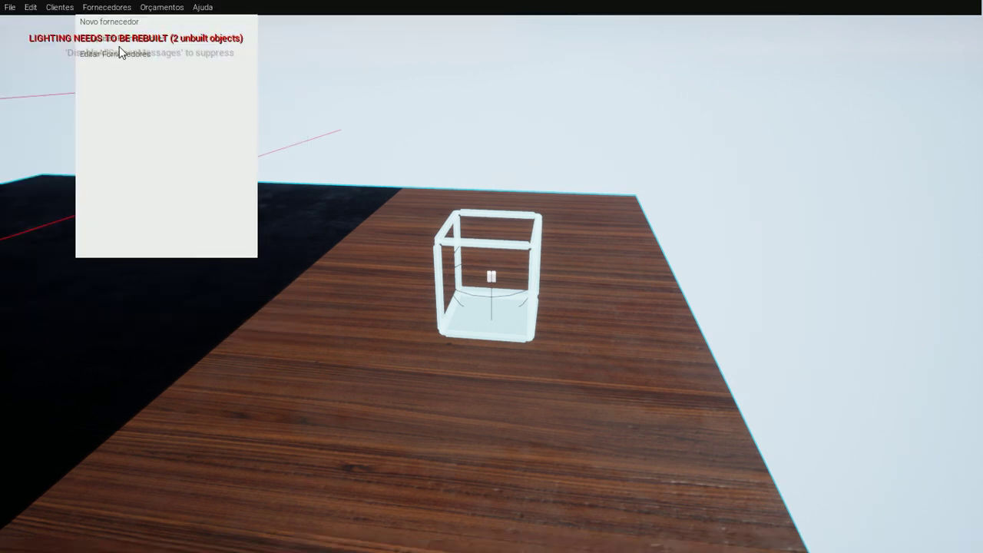
left_click(119, 46)
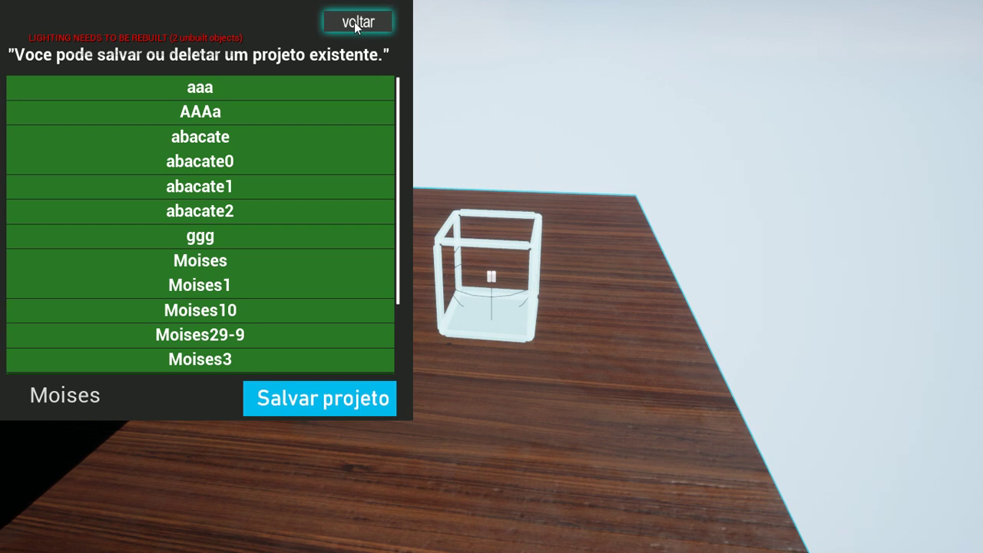
- Scroll through the save/delete project list and close it with voltar
scroll(306, 112, "down", 3)
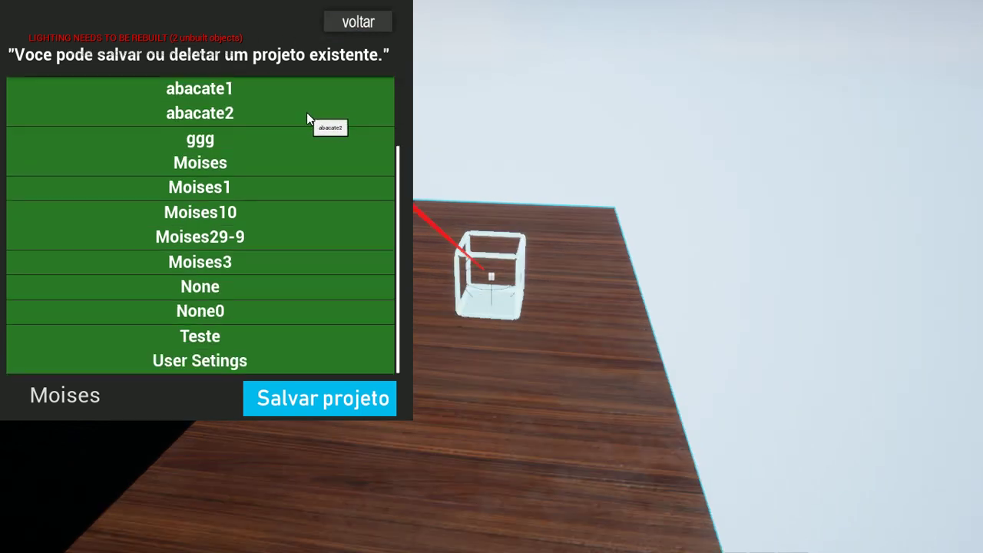
scroll(307, 112, "up", 2)
left_click(338, 24)
- Open Fornecedores > Editar Fornecedores, scroll the saved projects list, then close it with voltar
left_click(106, 8)
left_click(99, 9)
left_click(100, 9)
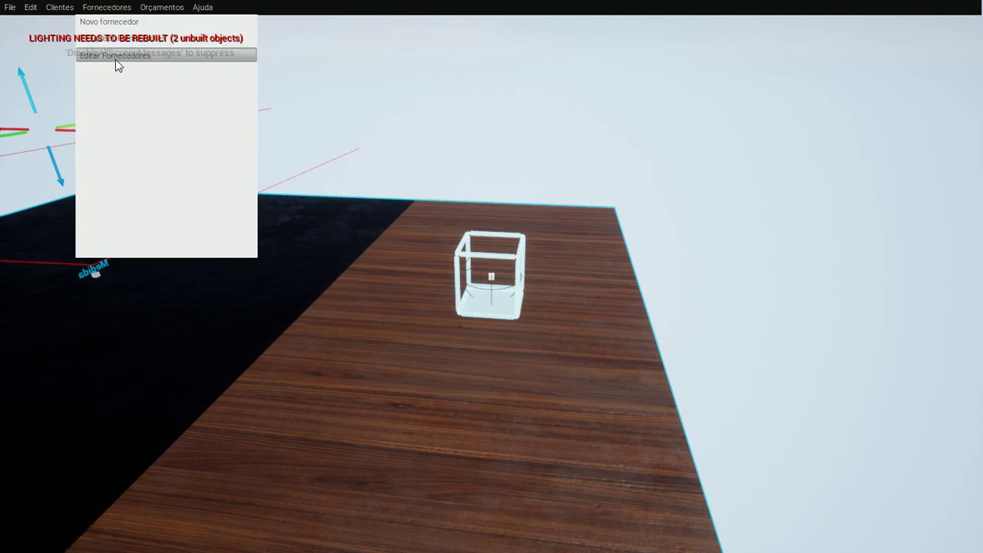
left_click(117, 60)
scroll(221, 102, "down", 1)
scroll(174, 91, "down", 3)
scroll(175, 91, "down", 1)
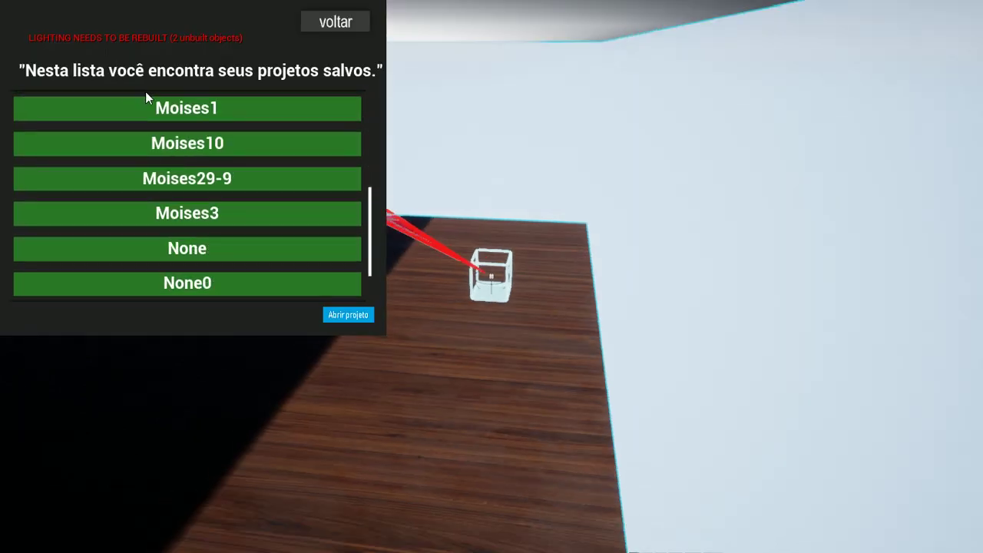
scroll(145, 91, "down", 1)
left_click(319, 25)
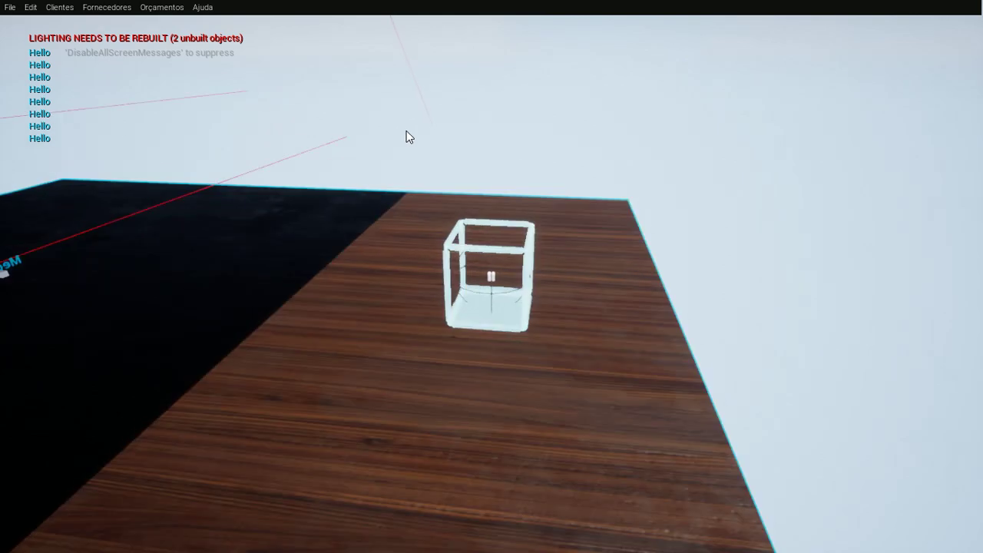
- Open Orçamentos > Gerar Orçamento to check the R$0.00 budget total, then close it
left_click(162, 8)
left_click(169, 11)
left_click(169, 12)
left_click(171, 22)
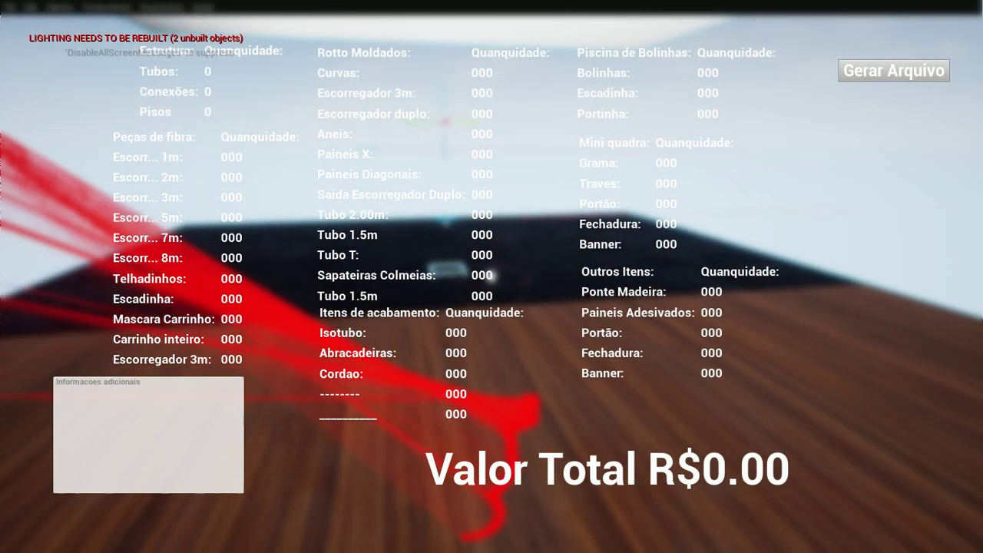
left_click(561, 394)
- Select the glass box module and pick a colour from the Cores palette
left_click(485, 334)
left_click(484, 333)
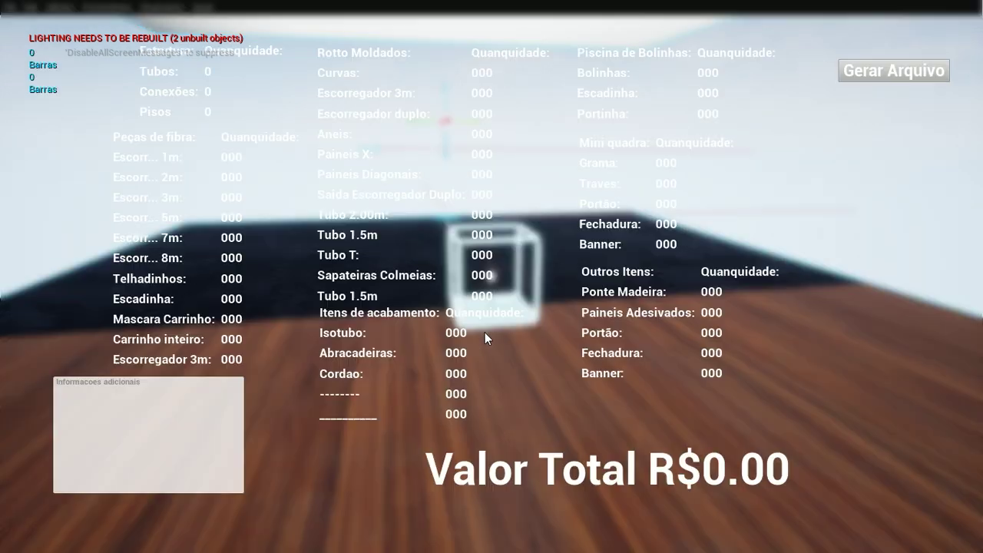
left_click(485, 337)
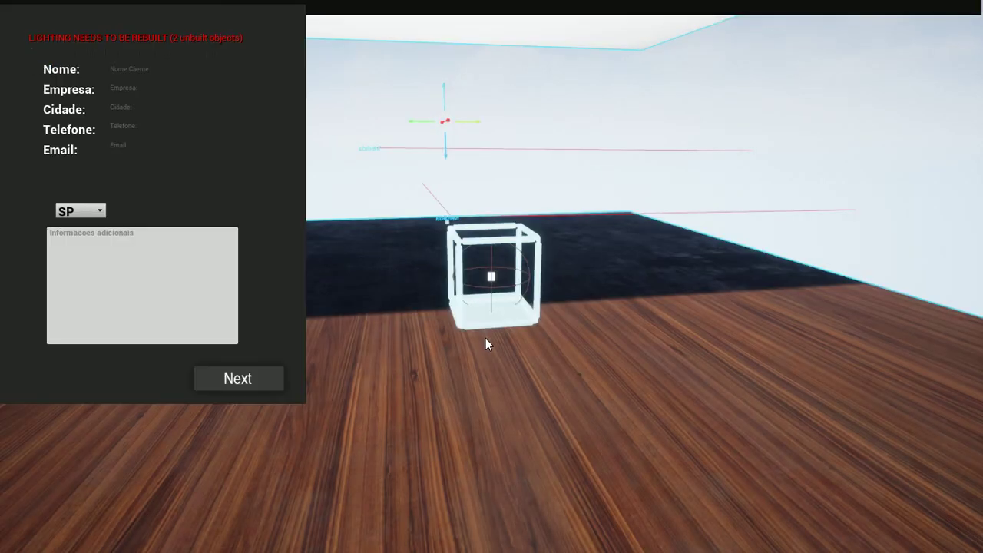
left_click(484, 340)
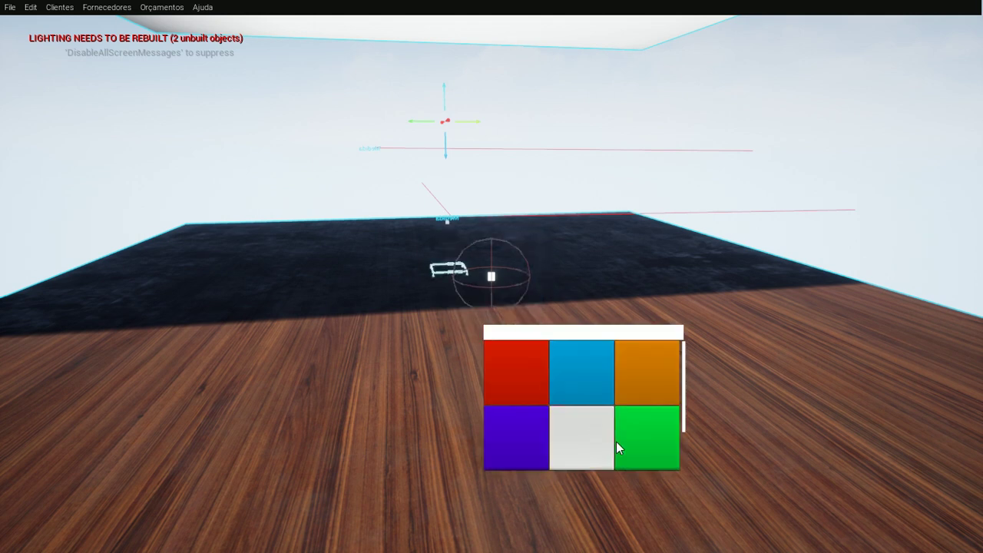
left_click(558, 394)
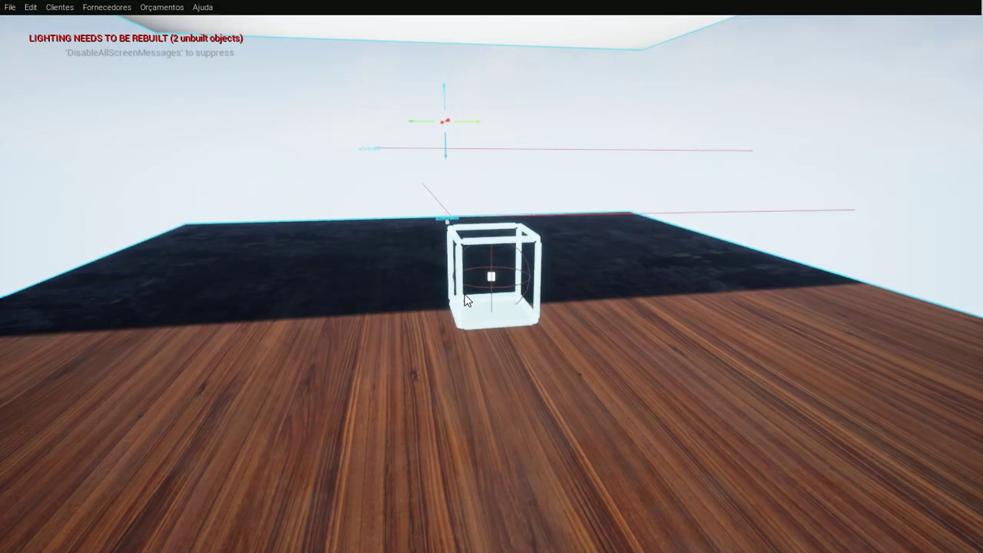
- Drop a blue 1.00m module inside the glass cube onto the wooden floor
left_click(465, 299)
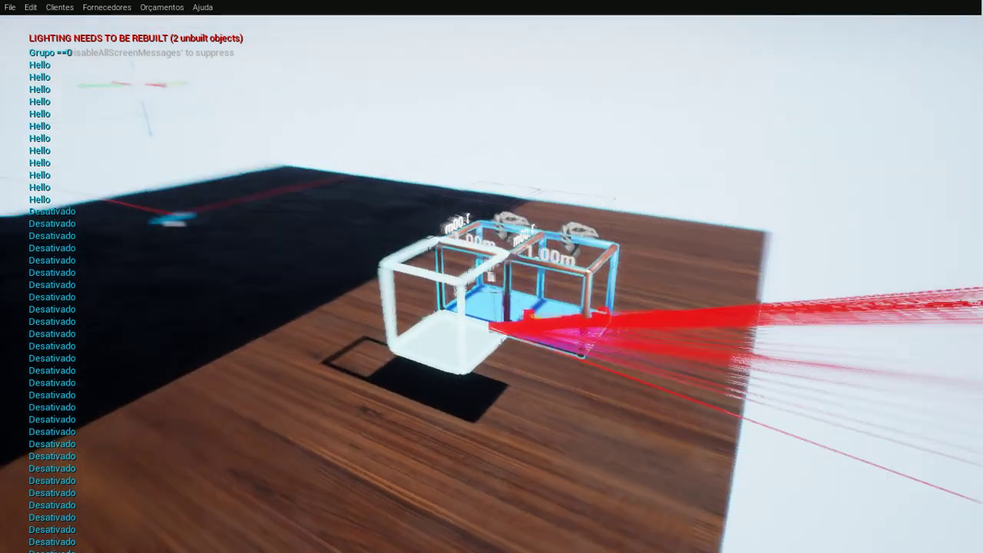
- Add two more blue modules beside the row and orbit to view it from the side
left_click(162, 8)
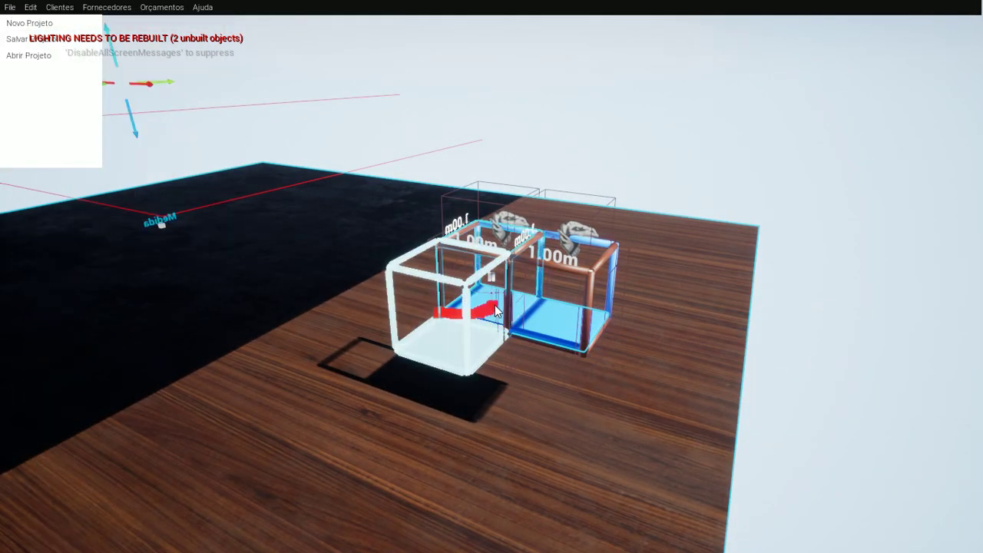
left_click(461, 323)
left_click(414, 353)
right_click_drag(393, 368, 491, 277)
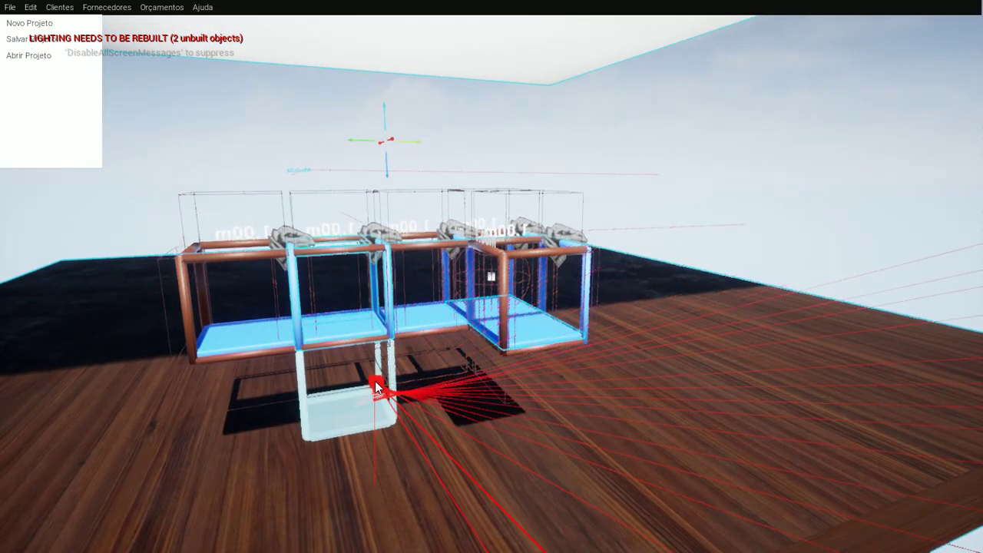
- Check the R$880.00 budget total, then stack a module on a second level
key("o")
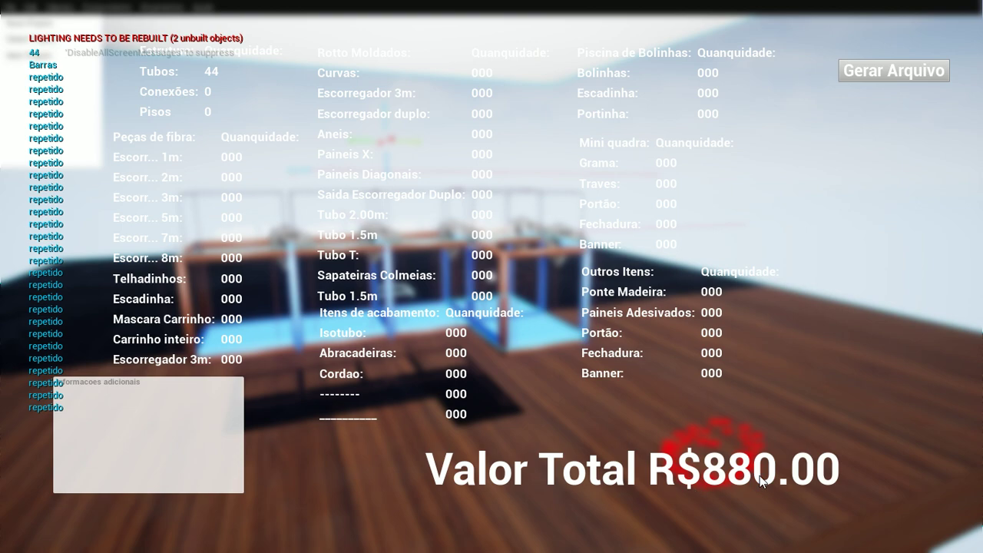
key("o")
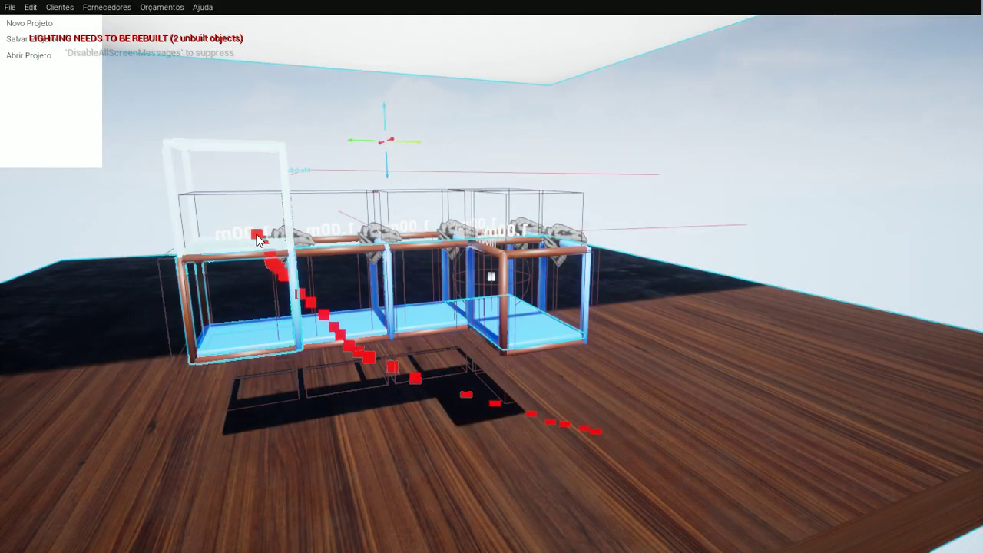
left_click(257, 240)
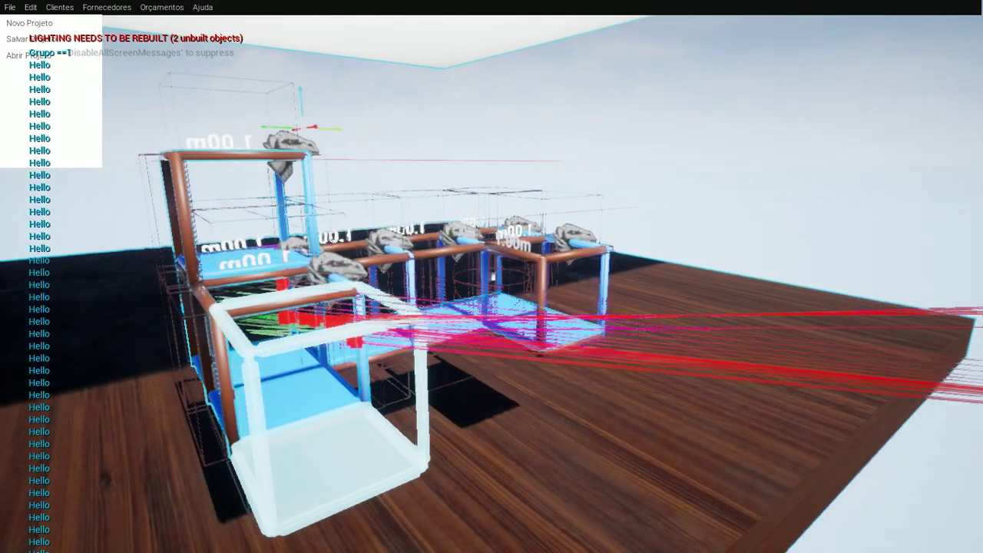
mouse_move(258, 297)
right_mouse_down()
mouse_move(323, 277)
mouse_move(291, 328)
right_mouse_up()
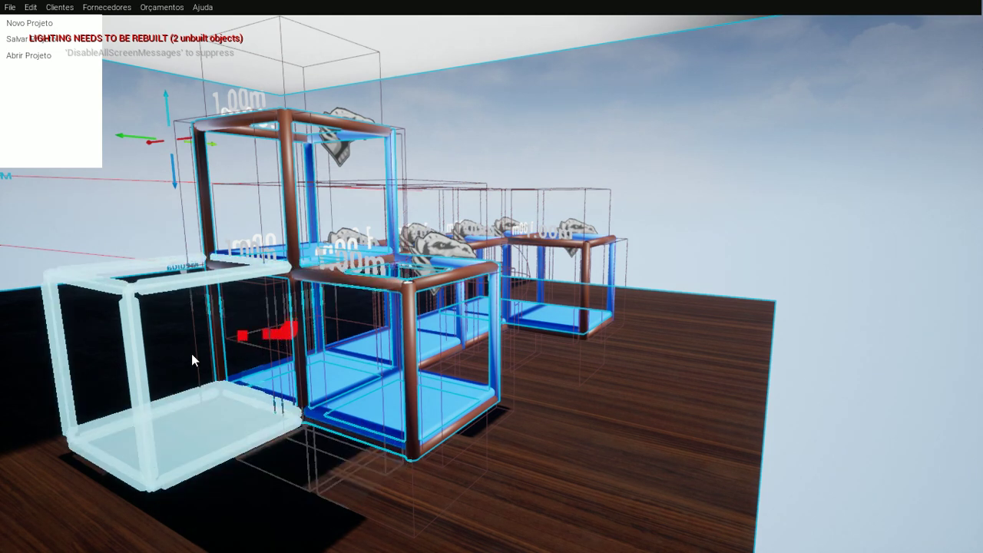
key("Escape")
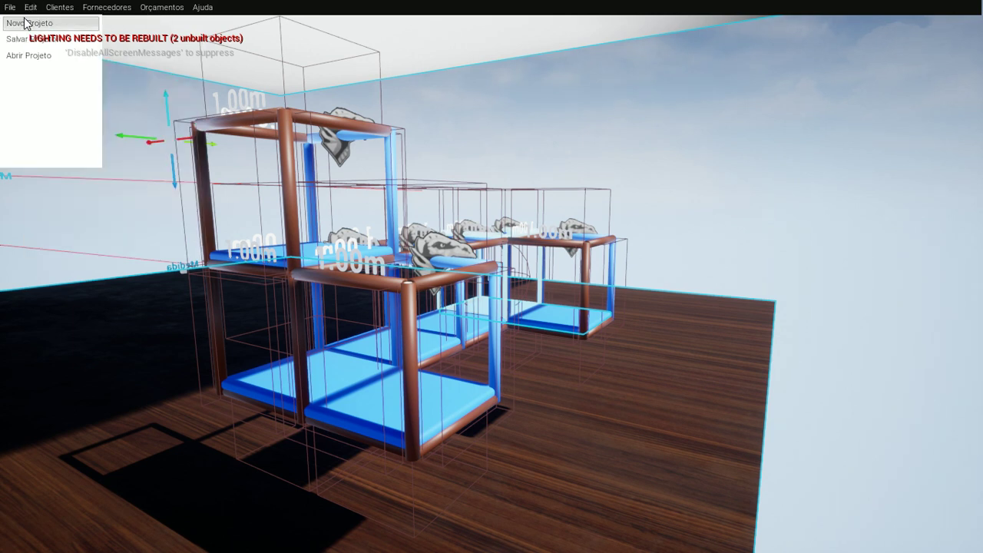
- Create a new project in an empty slot, submit the client form, and open its scene
left_click(27, 22)
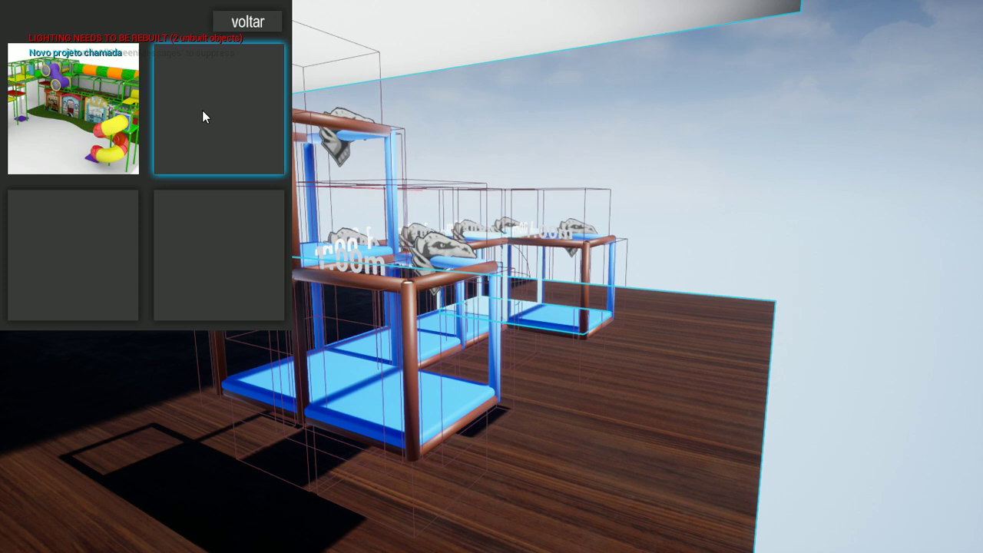
left_click(209, 137)
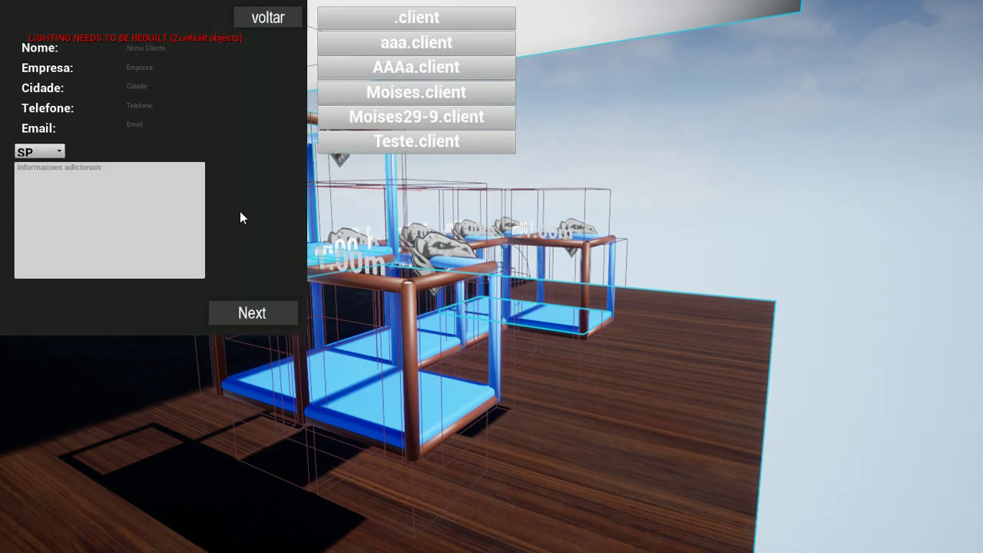
left_click(407, 48)
left_click(269, 315)
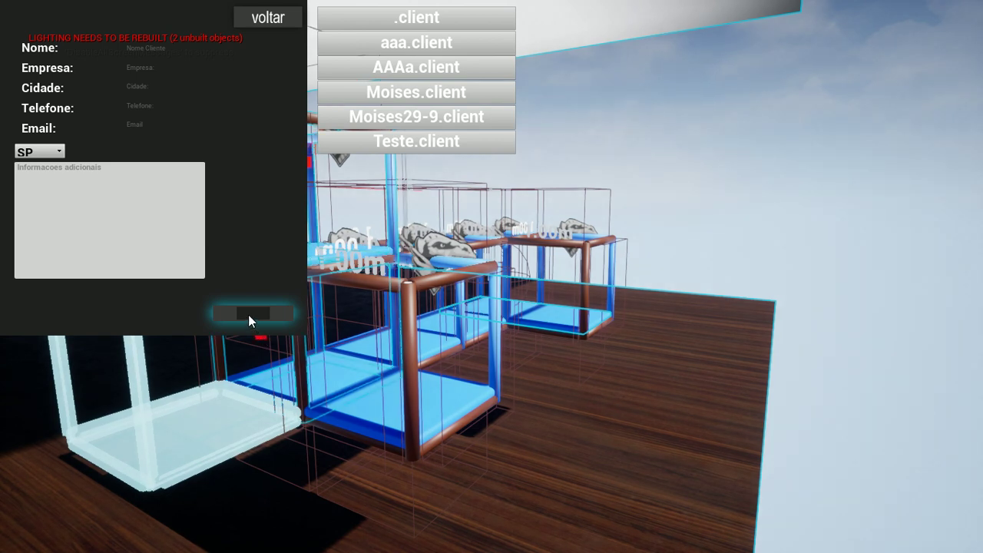
left_click(248, 313)
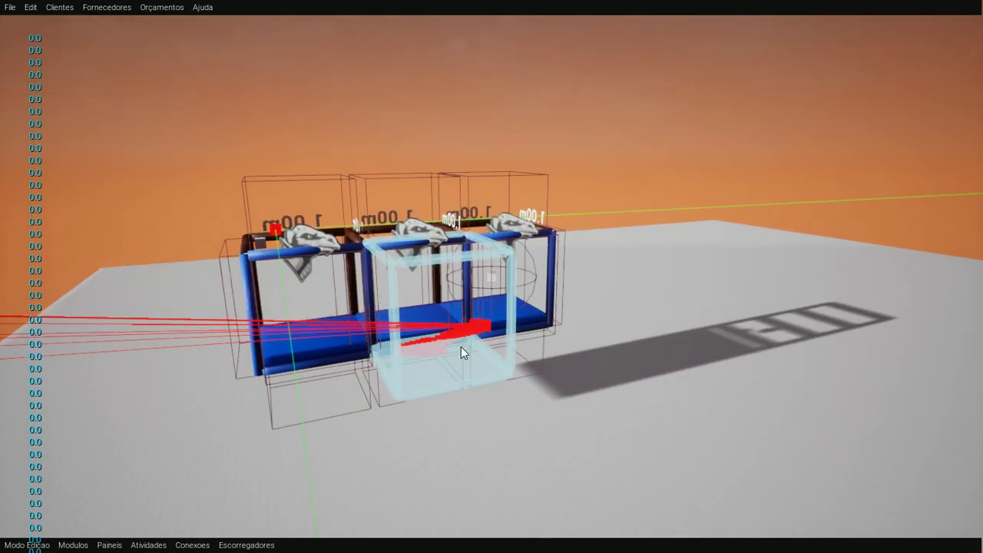
- Add two modules to form an L, then switch Modo Edicao to Cores and pick a module to recolour
left_click(538, 361)
left_click(599, 376)
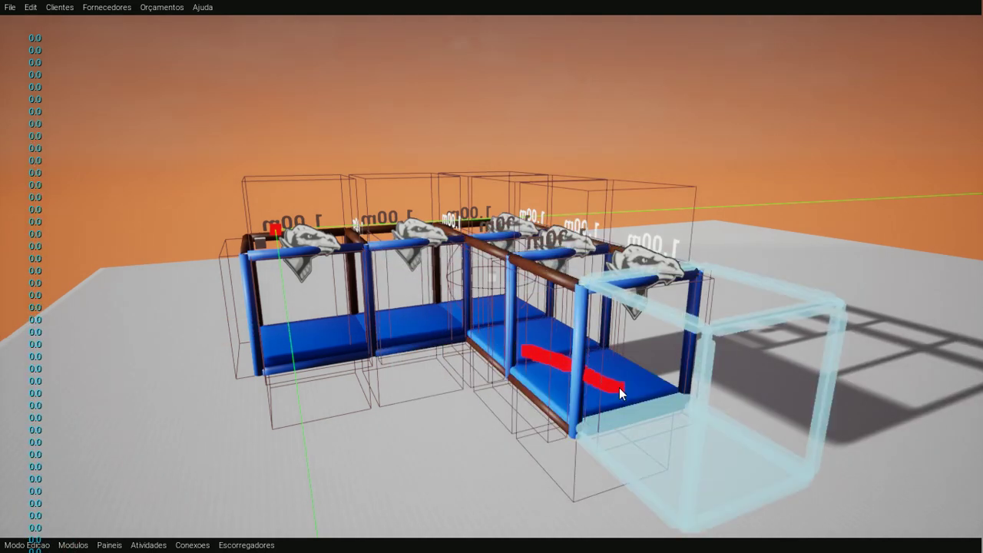
left_click(27, 545)
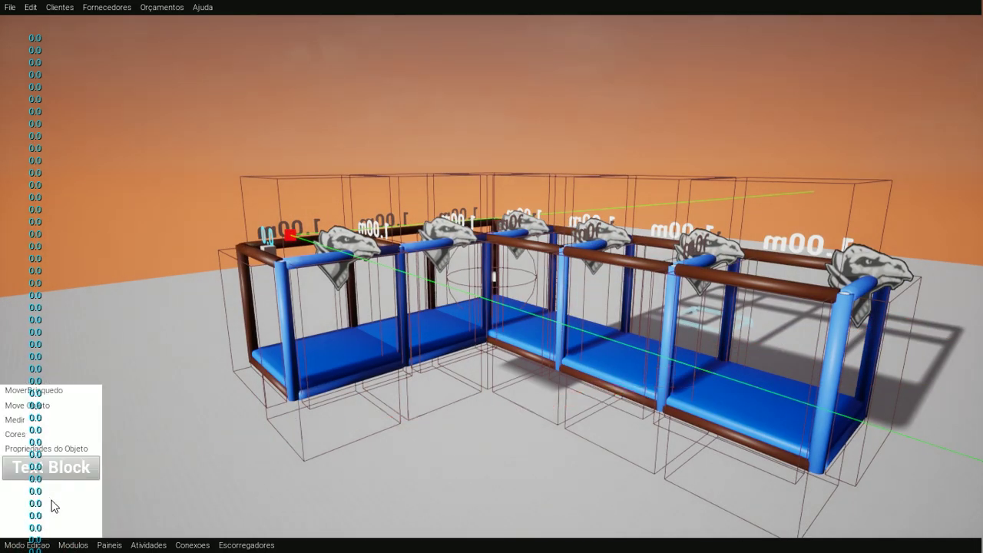
left_click(48, 432)
left_click(320, 377)
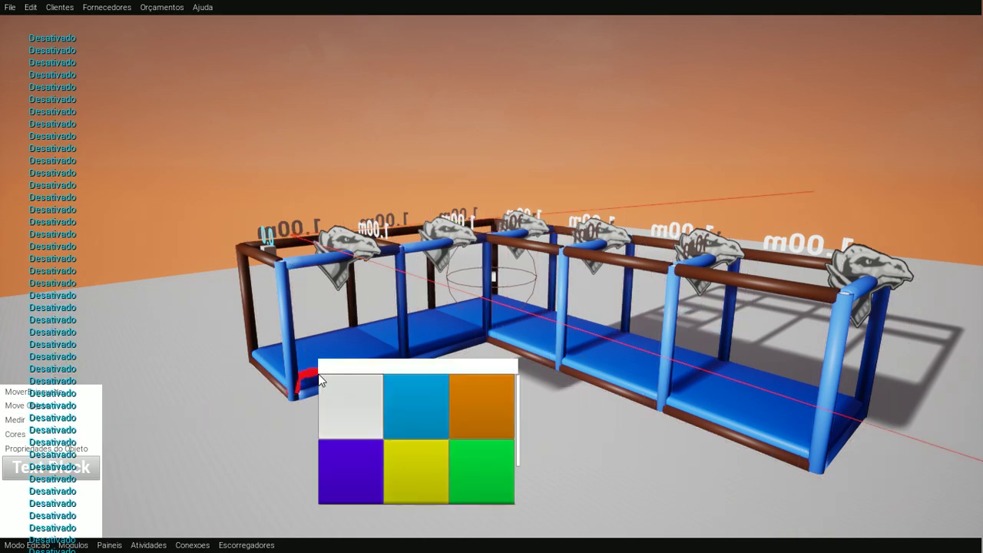
- Paint four module floors red and two yellow, then paint the left module purple
left_click(360, 401)
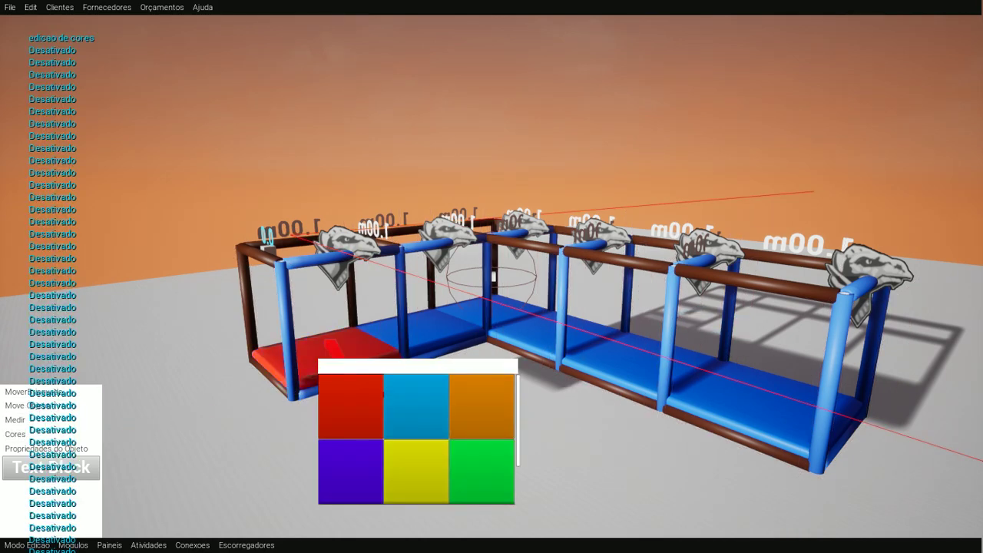
left_click(423, 337)
left_click(541, 334)
left_click(716, 395)
left_click(474, 414)
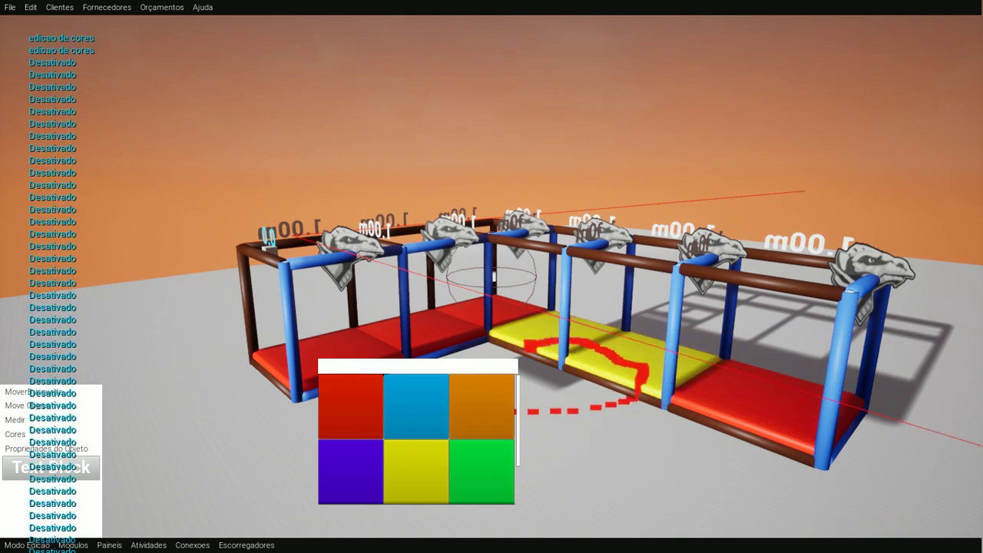
left_click(499, 331)
left_click(347, 475)
left_click(357, 349)
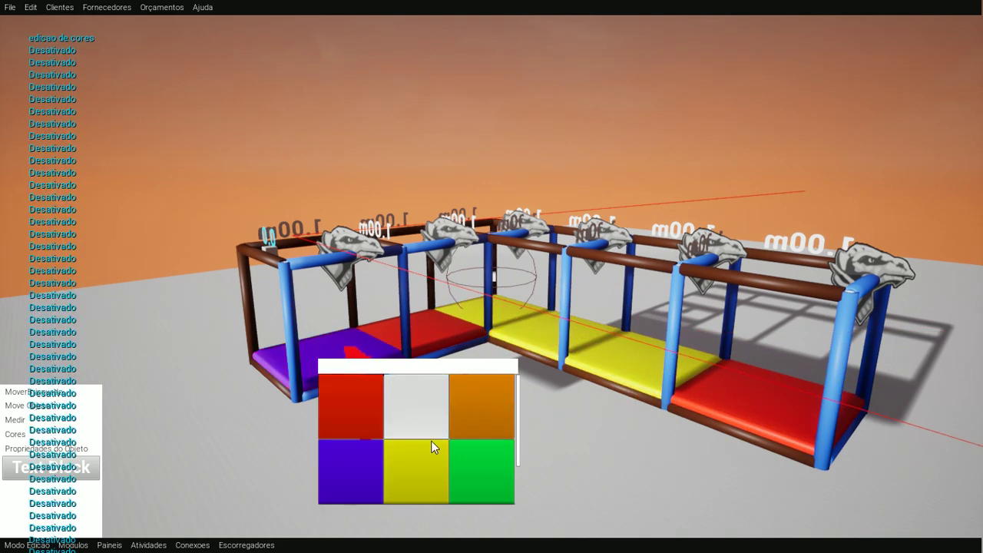
- Paint the middle module and the red and yellow floors purple
scroll(425, 435, "down", 5)
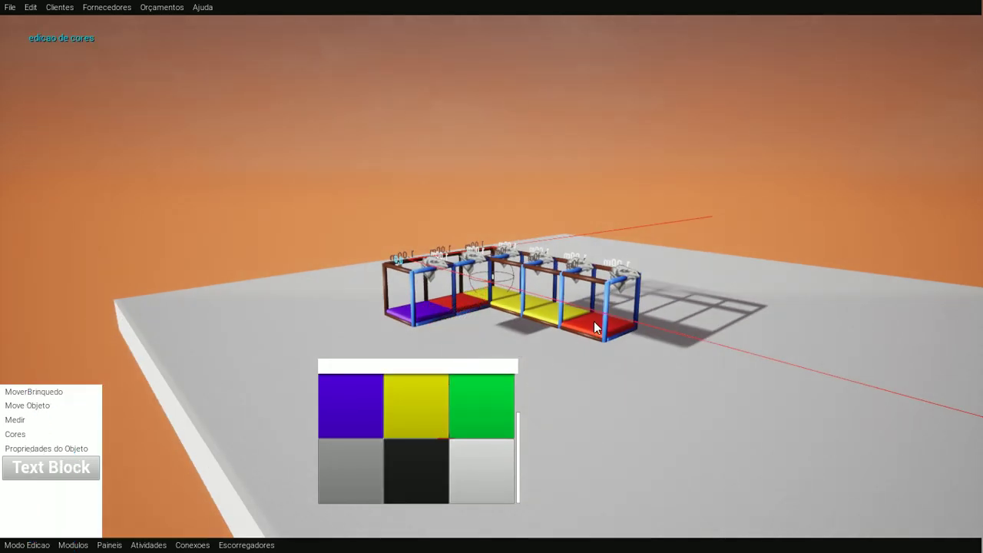
scroll(596, 328, "up", 3)
left_click(599, 332)
scroll(599, 333, "up", 4)
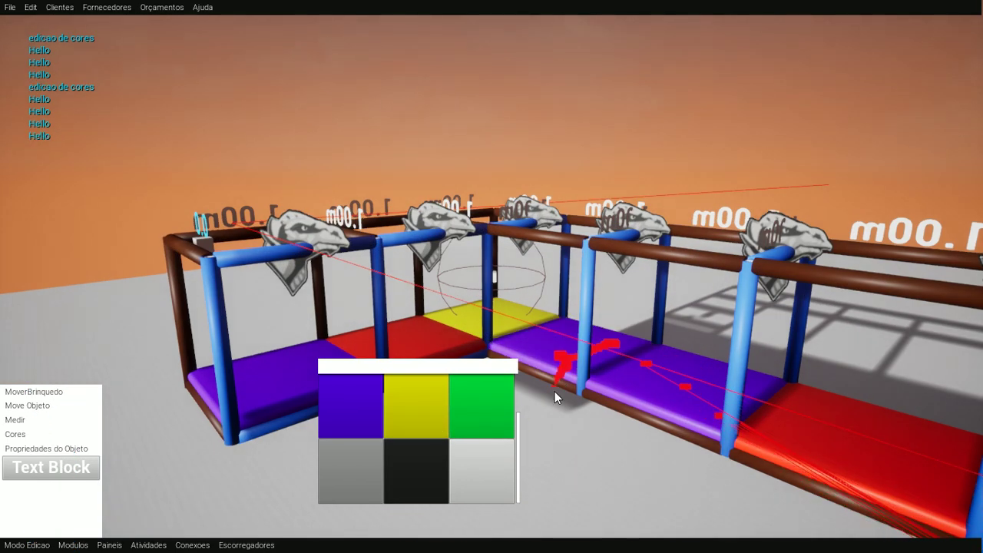
left_click(670, 392)
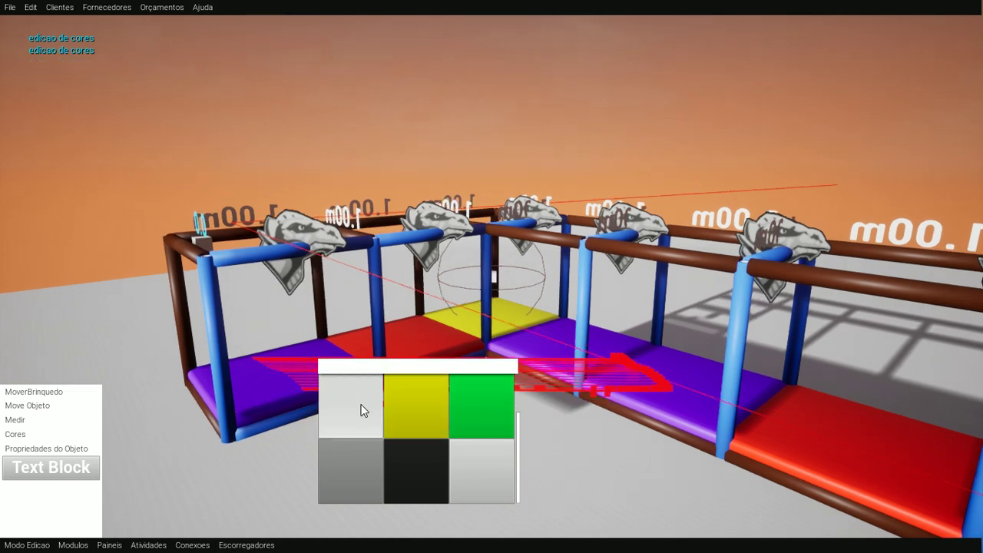
left_click(364, 411)
left_click(524, 317)
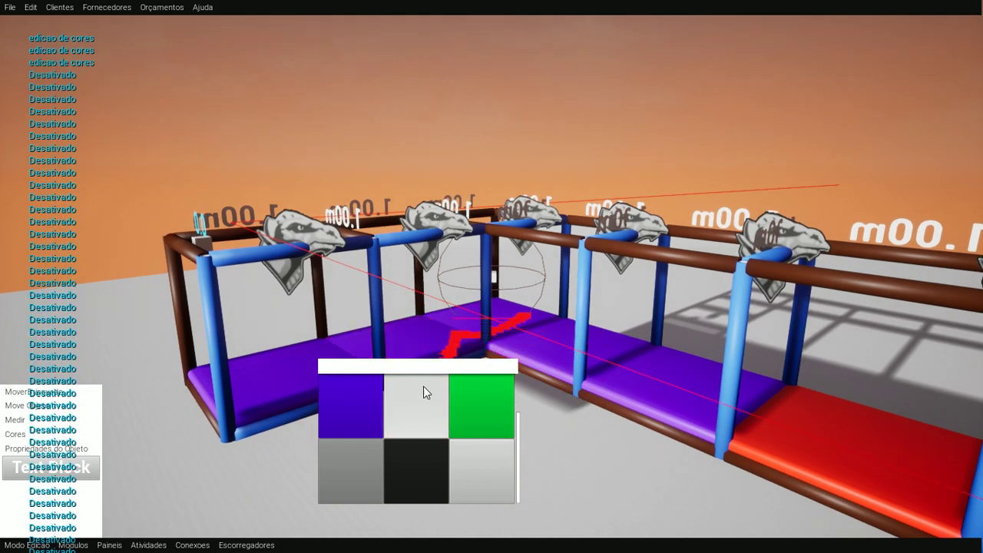
- Repaint the purple floors blue except the first, then close the Cores palette and choose Move Objeto
left_click_drag(432, 332, 476, 338)
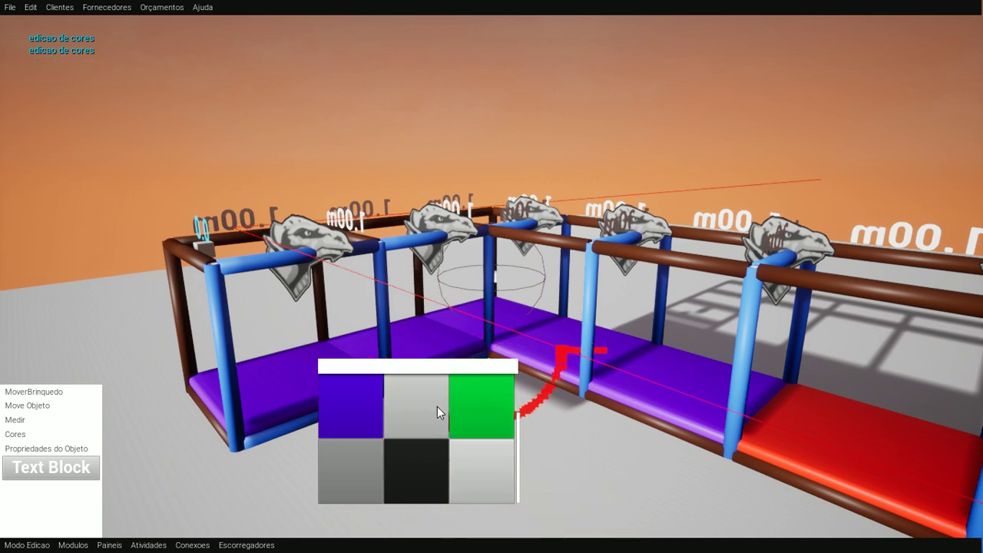
scroll(446, 409, "up", 1)
left_click(572, 366)
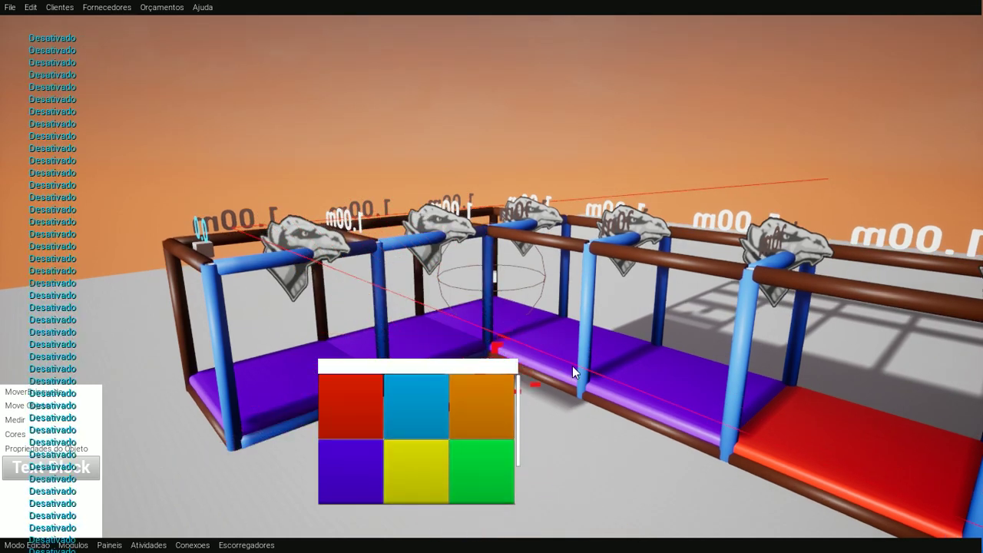
left_click_drag(572, 372, 675, 398)
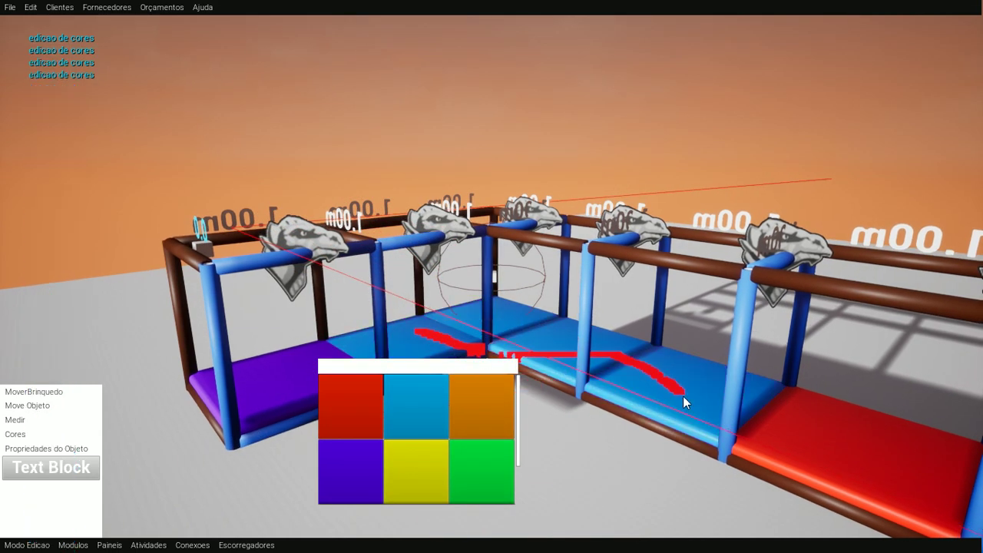
left_click(463, 404)
left_click(40, 407)
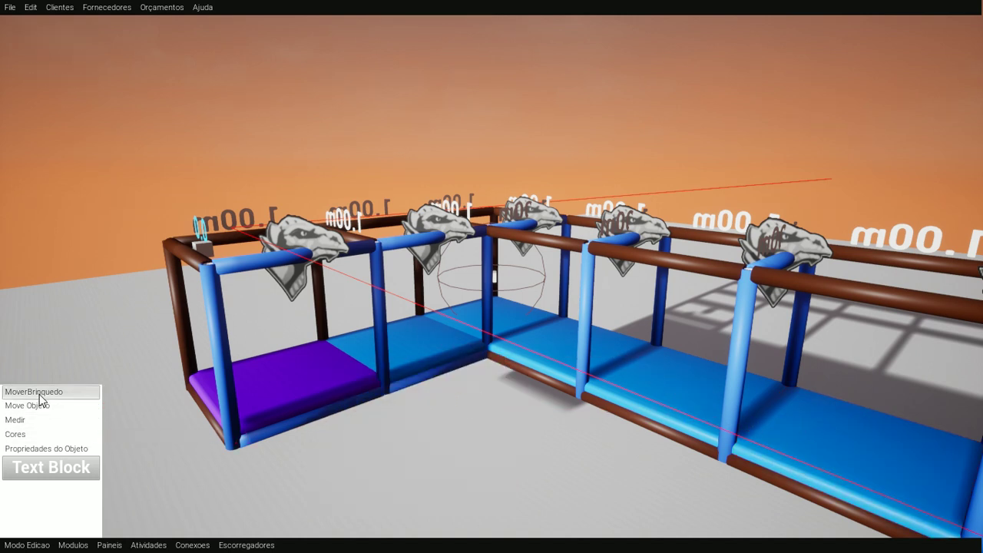
- Orbit around the structure, release the mouse with Shift+F1 and bring up the File menu
left_click_drag(39, 394, 479, 319)
right_click_drag(479, 319, 488, 311)
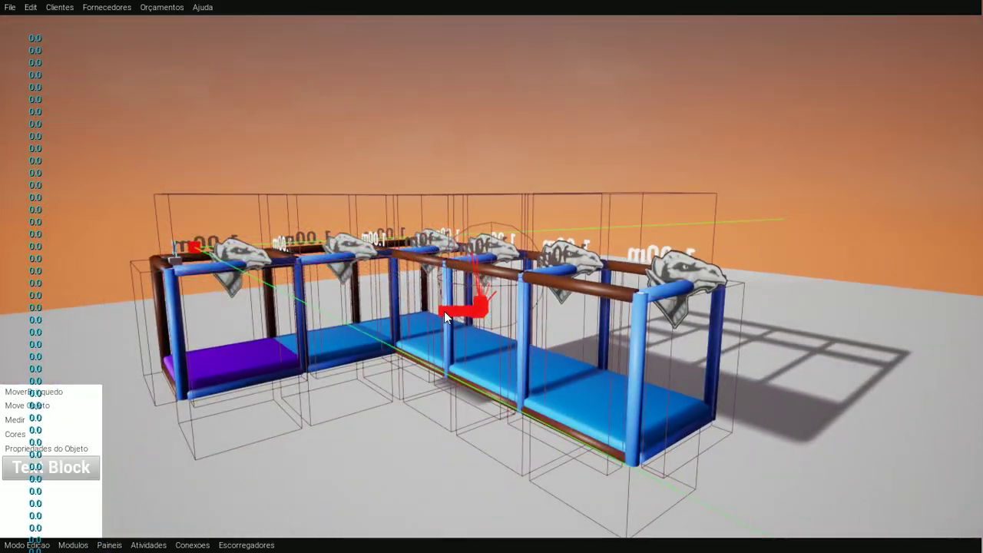
scroll(441, 291, "down", 3)
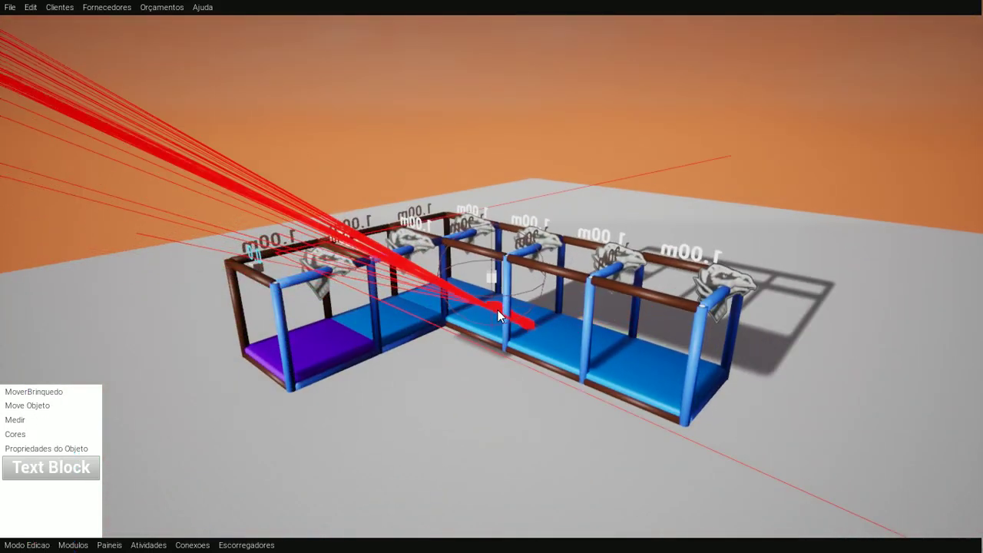
left_click(490, 277)
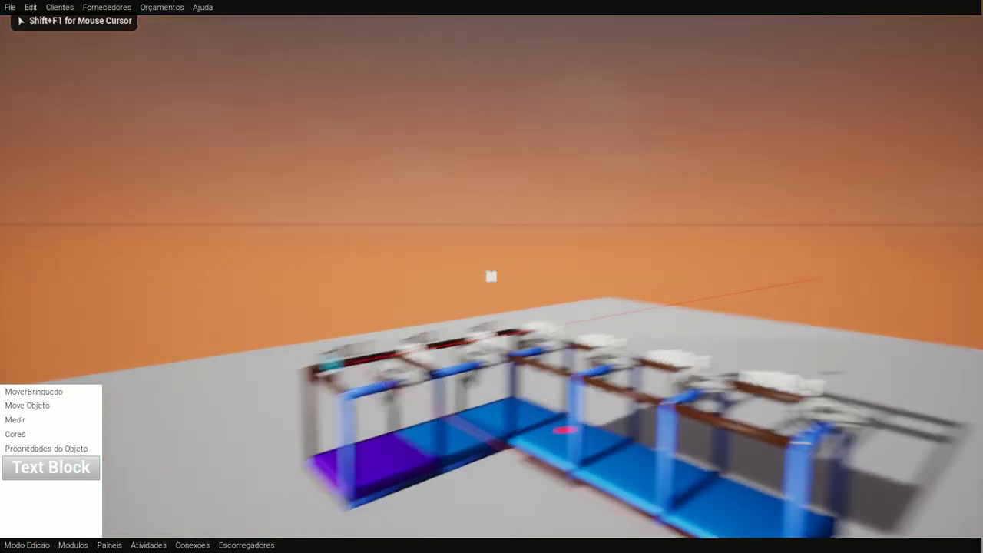
key("shift+F1")
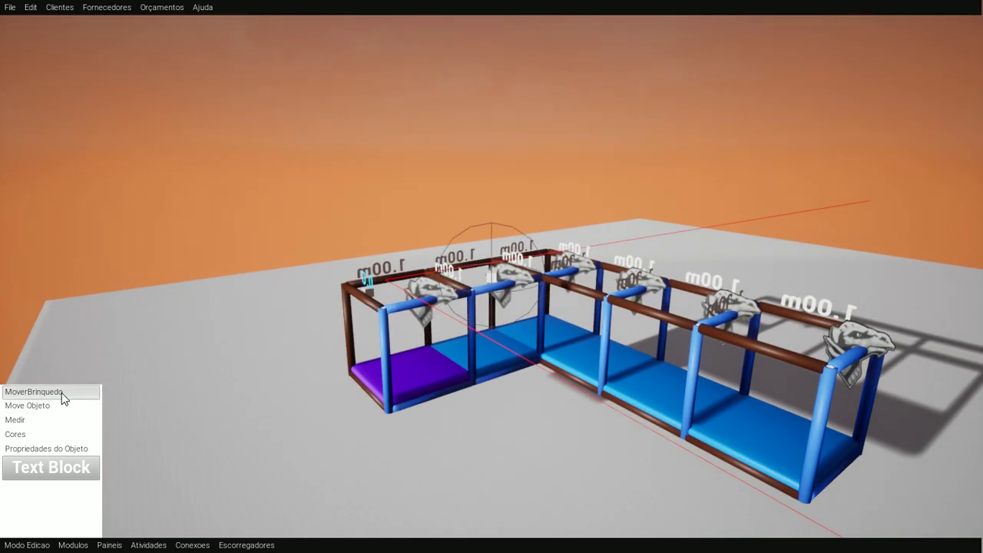
left_click(12, 13)
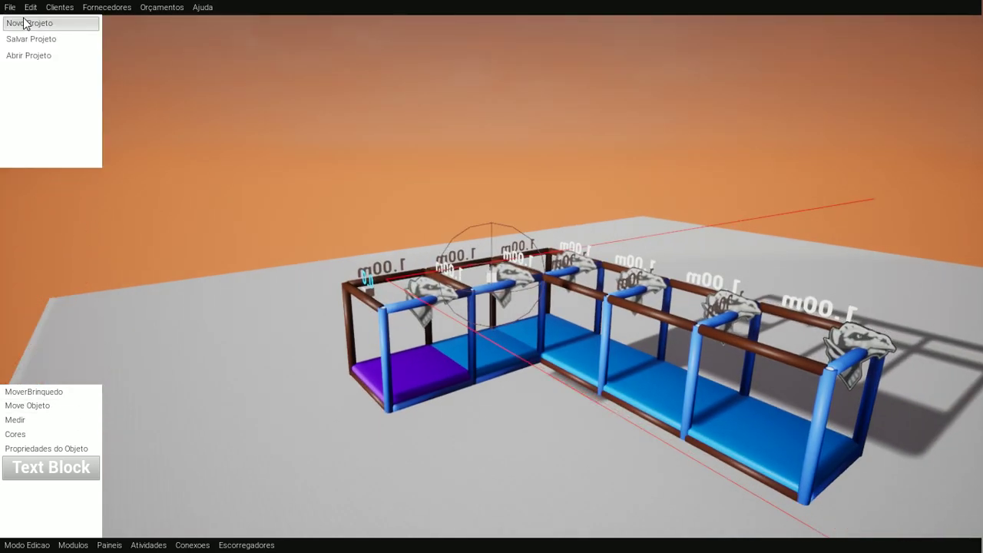
- Choose Novo Projeto and skip the client details so the three-module scene loads
left_click(27, 21)
left_click(83, 98)
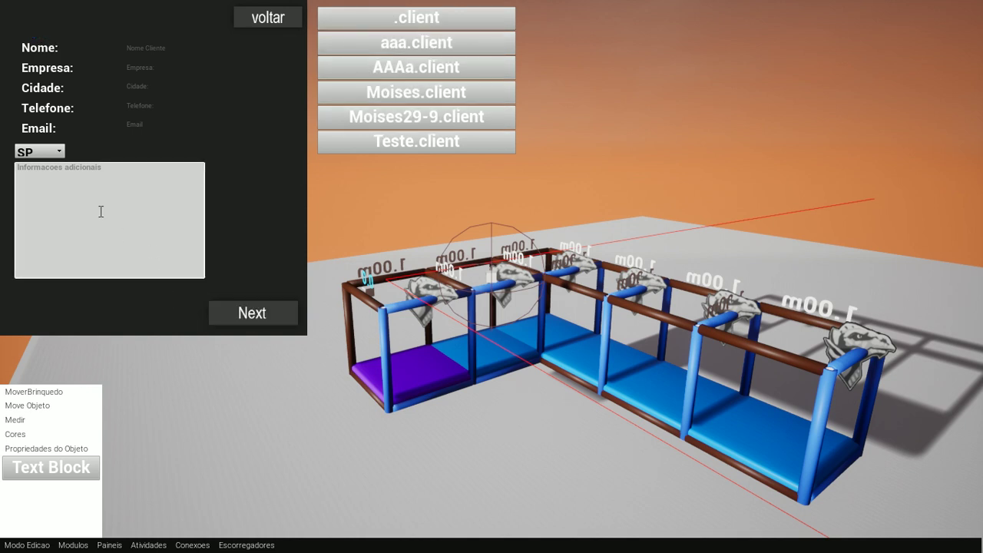
left_click(278, 323)
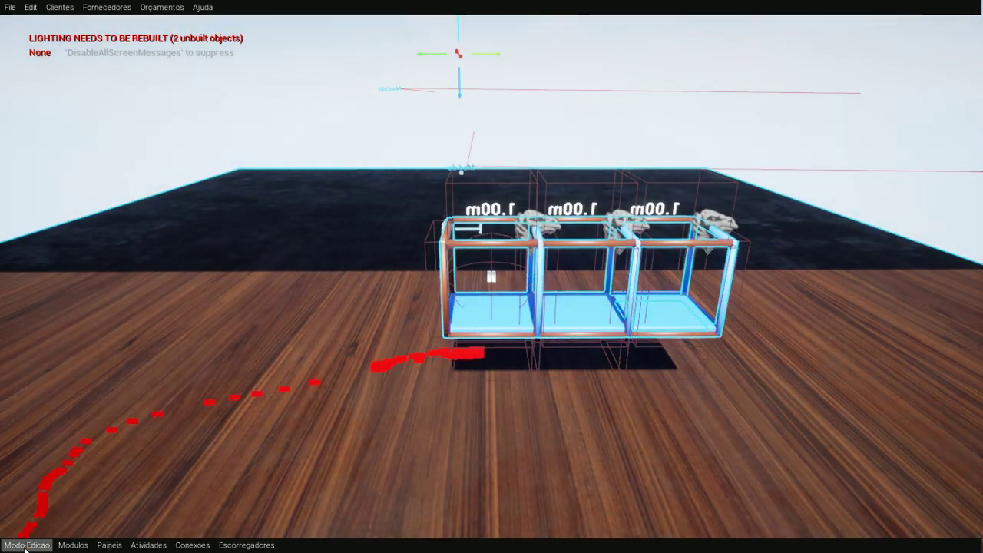
- In Modo Edicao, reposition the first module and shift the white module to the right
left_click(27, 547)
left_click(486, 270)
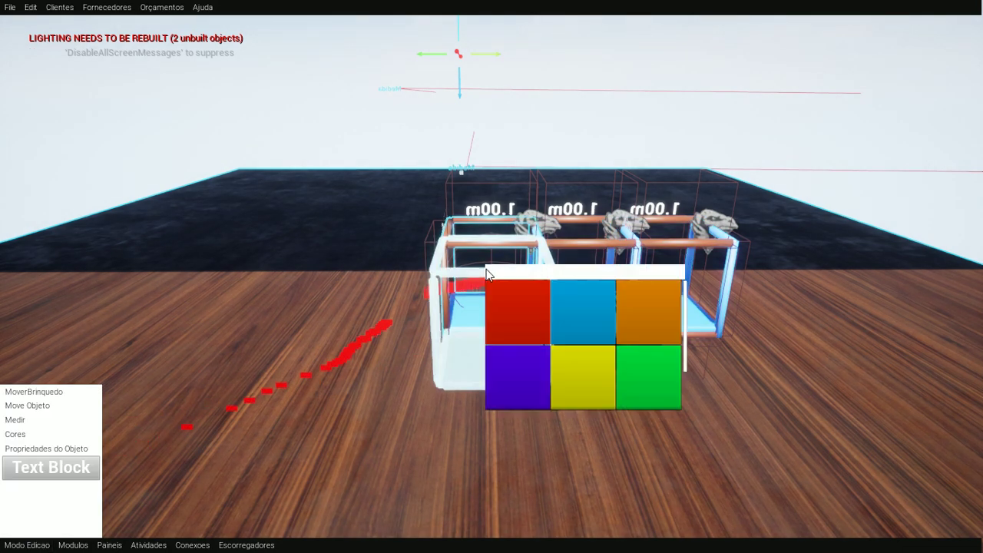
left_click(490, 264)
left_click_drag(513, 293, 667, 312)
left_click(483, 309)
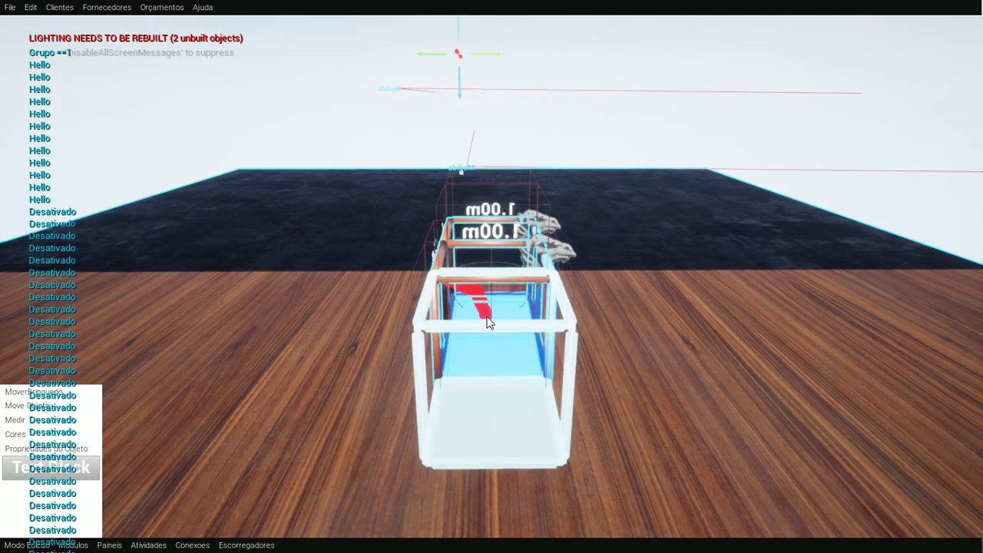
right_click_drag(483, 309, 569, 327)
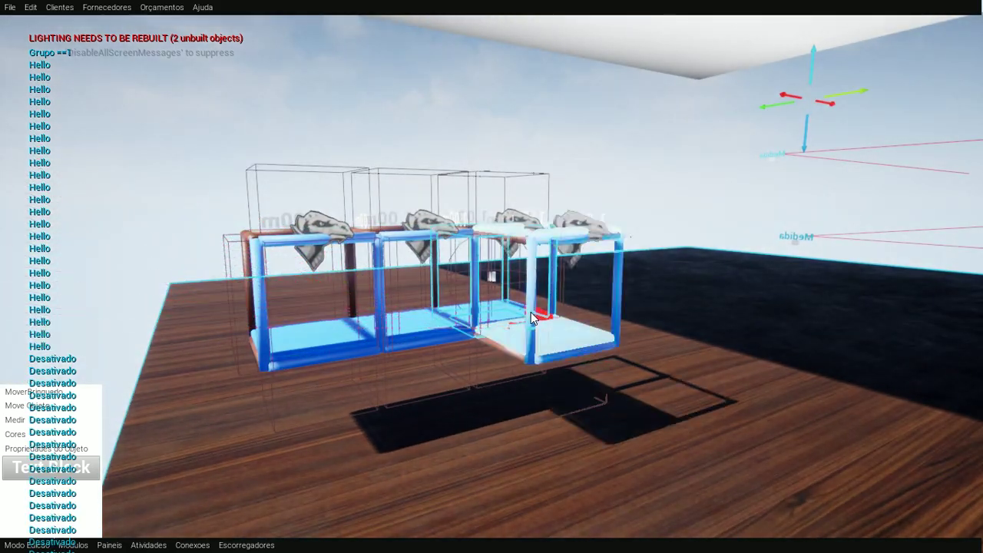
left_click_drag(569, 326, 643, 353)
right_click_drag(643, 353, 494, 284)
- Place new modules on top of the row as a second level and along the front column
left_click_drag(494, 284, 500, 196)
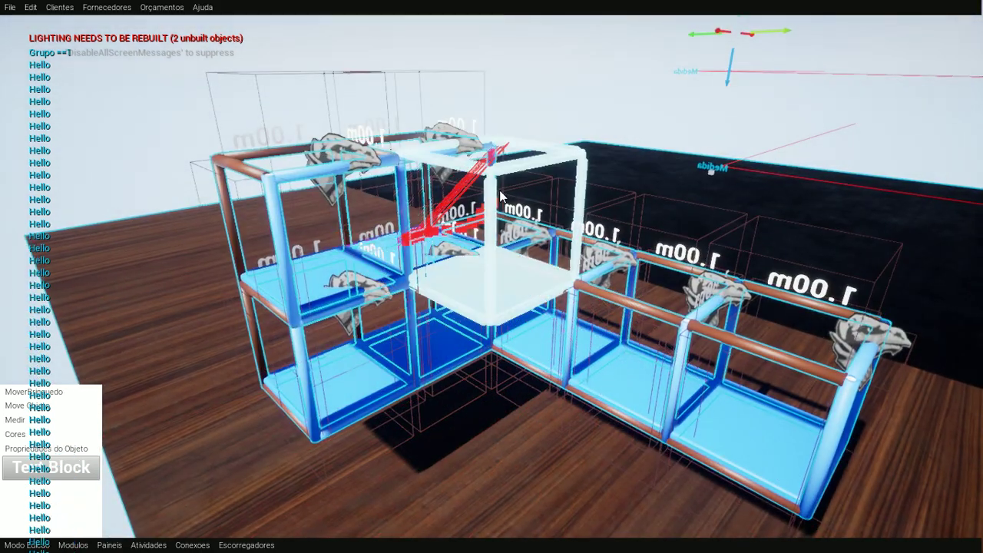
left_click(500, 172)
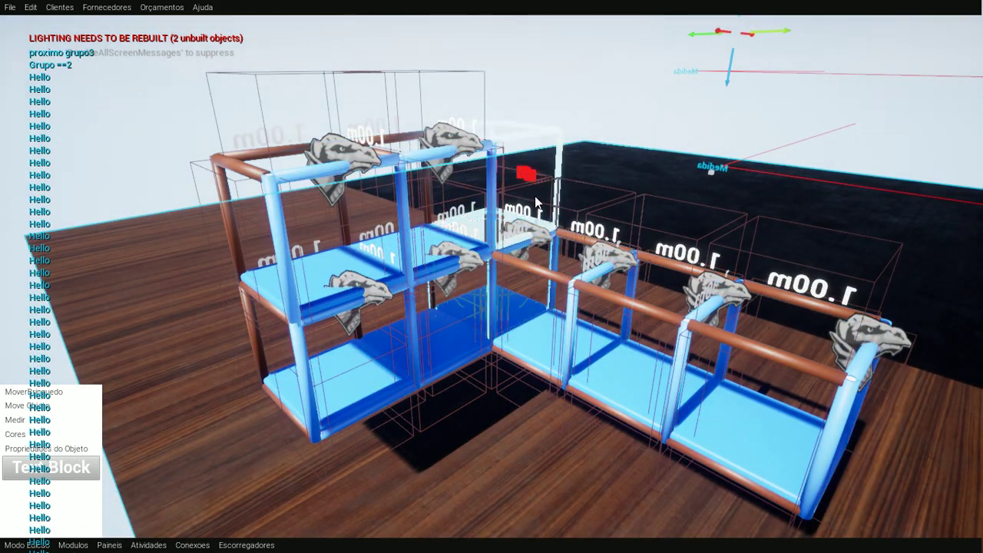
right_click_drag(517, 236, 407, 326)
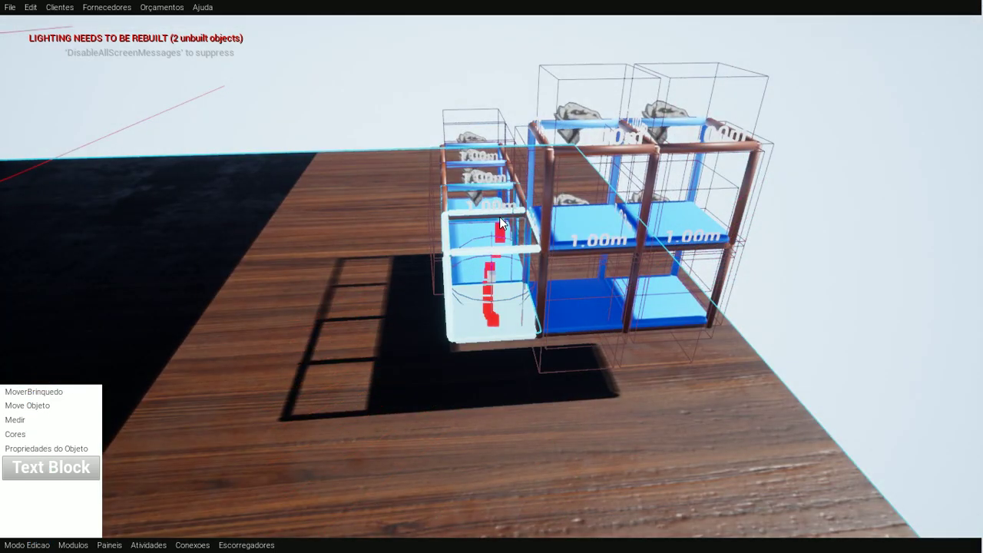
left_click(491, 270)
right_click_drag(504, 203, 409, 222)
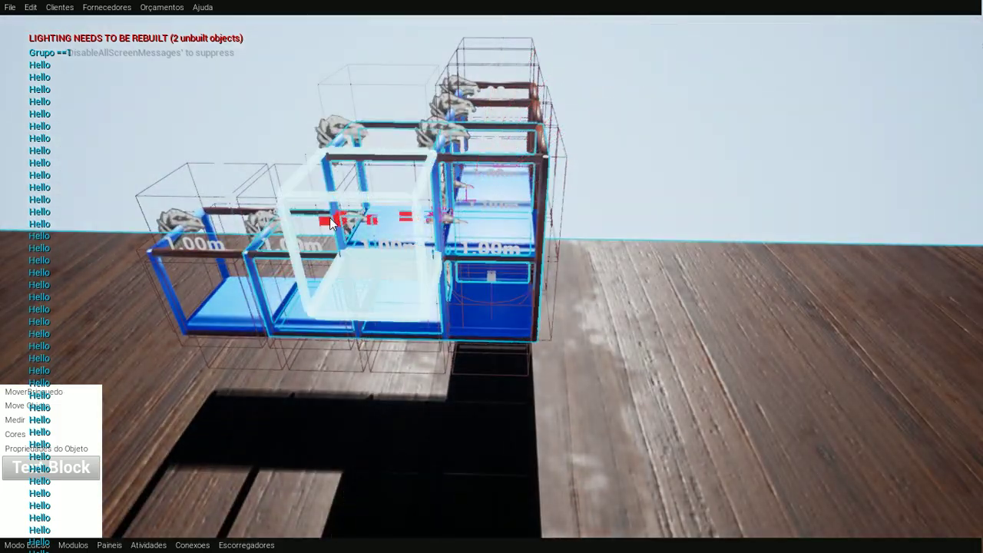
mouse_move(313, 235)
right_mouse_down()
mouse_move(399, 230)
mouse_move(343, 244)
right_mouse_up()
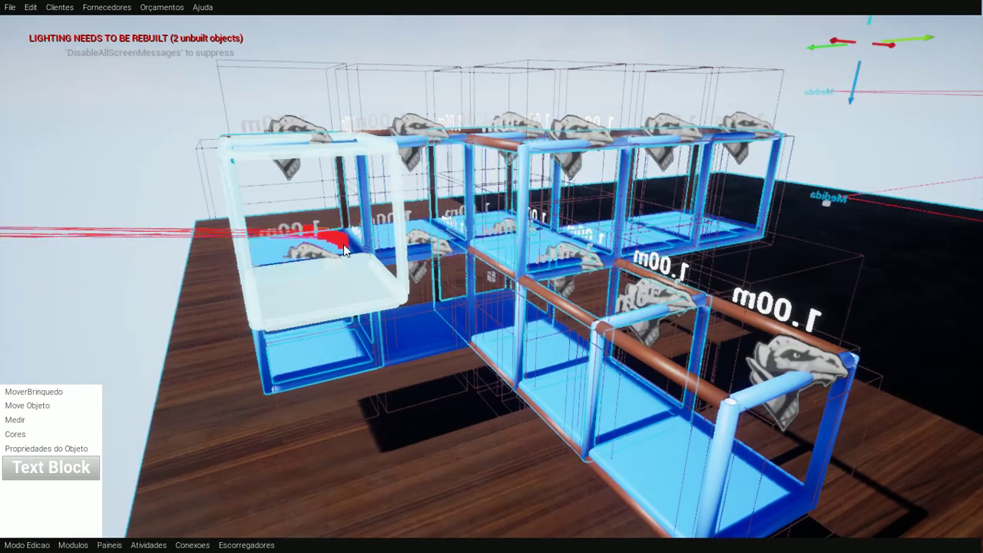
right_click_drag(460, 257, 499, 265)
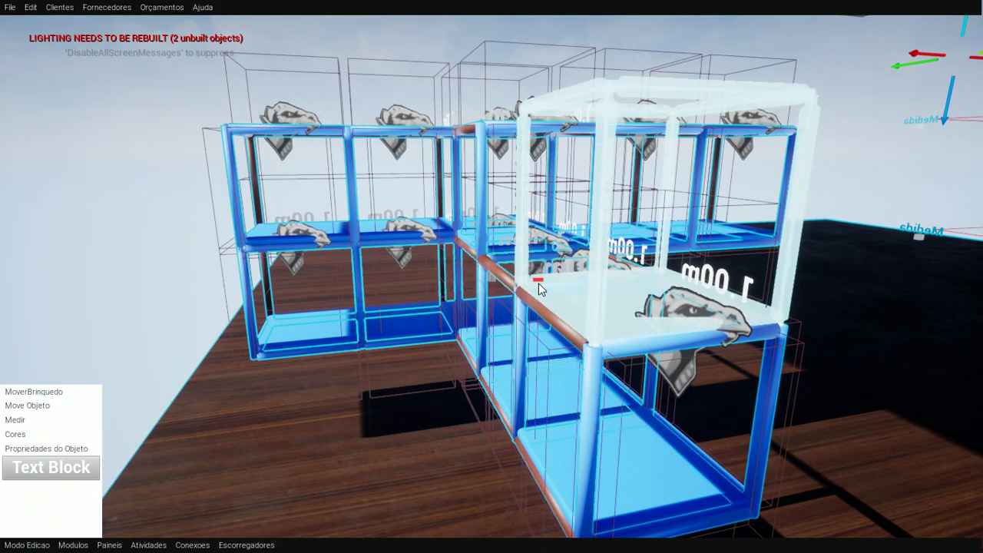
- Place another front module and confirm the budget summary now totals R$2380.00 for 119 tubes
key("Tab")
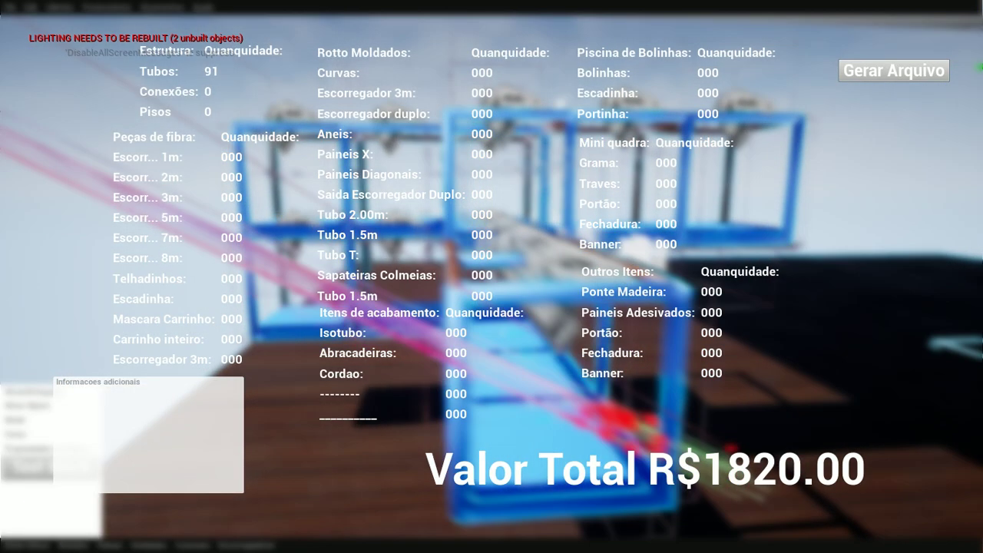
right_click_drag(712, 470, 755, 490)
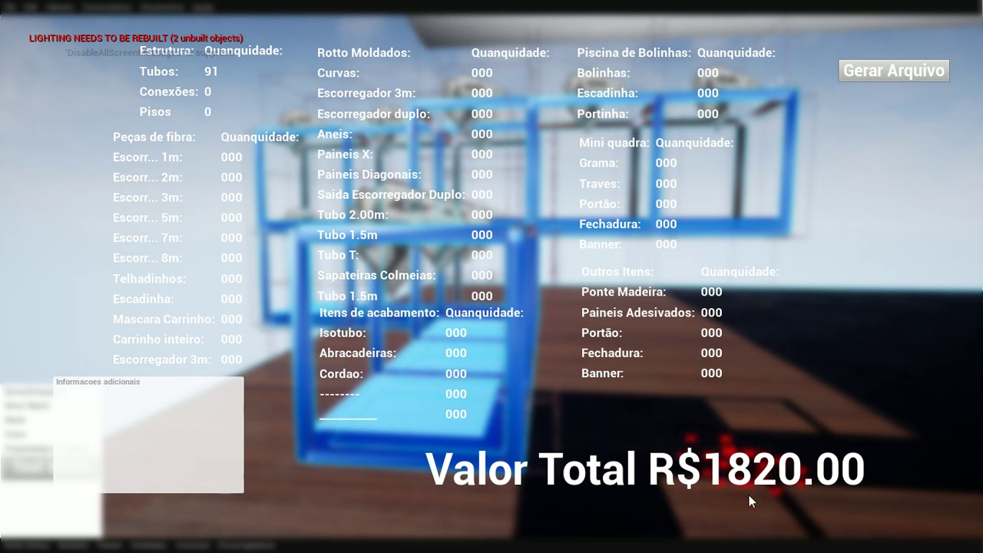
key("Tab")
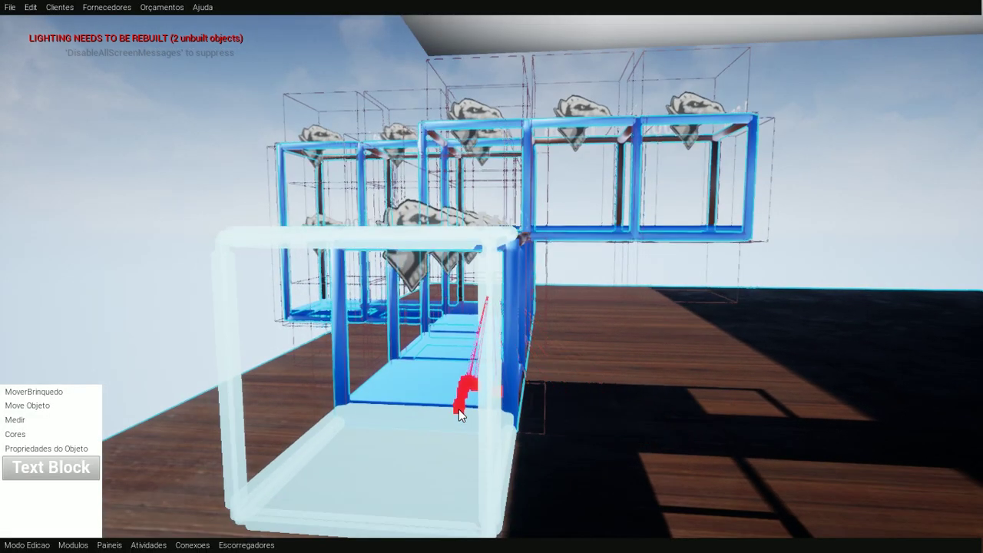
left_click(456, 415)
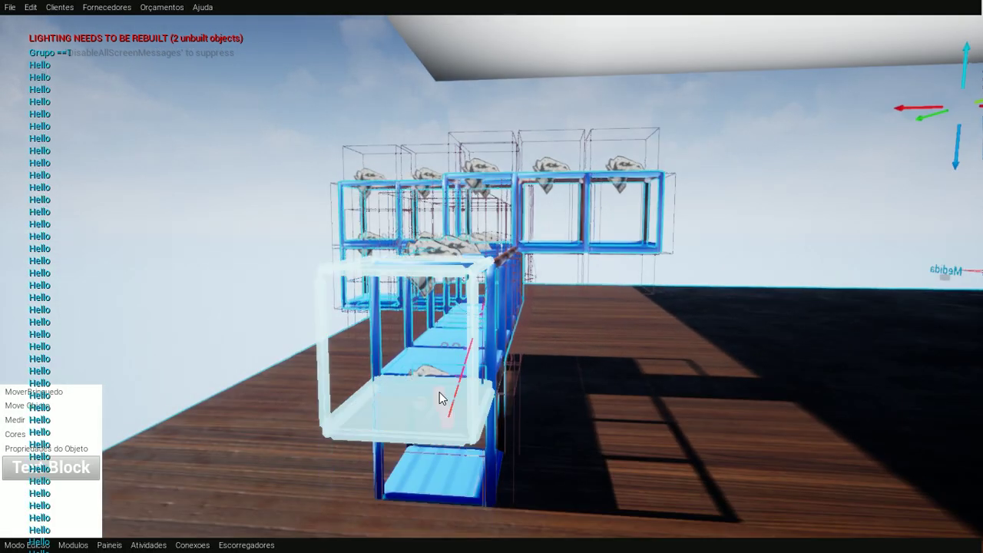
right_click_drag(440, 397, 511, 417)
key("Tab")
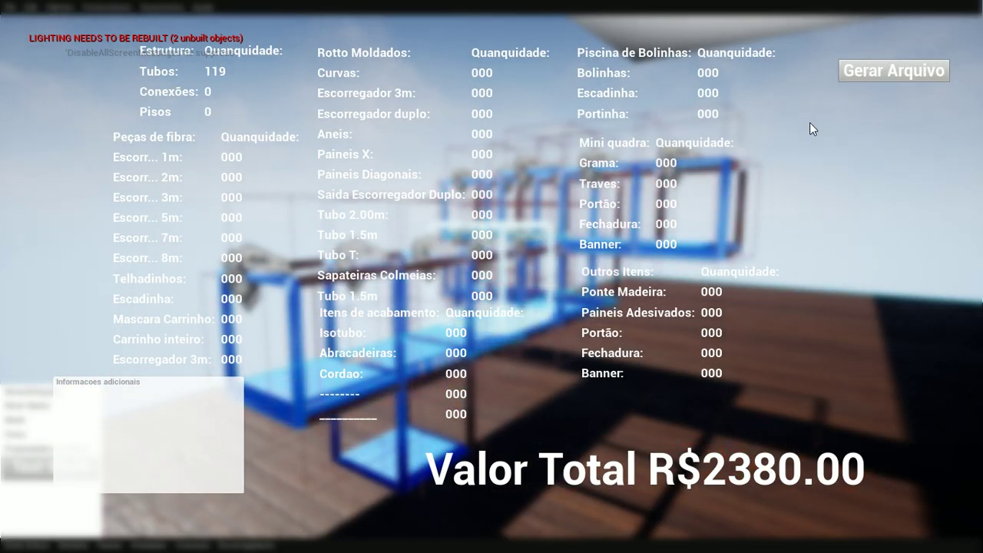
key("Tab")
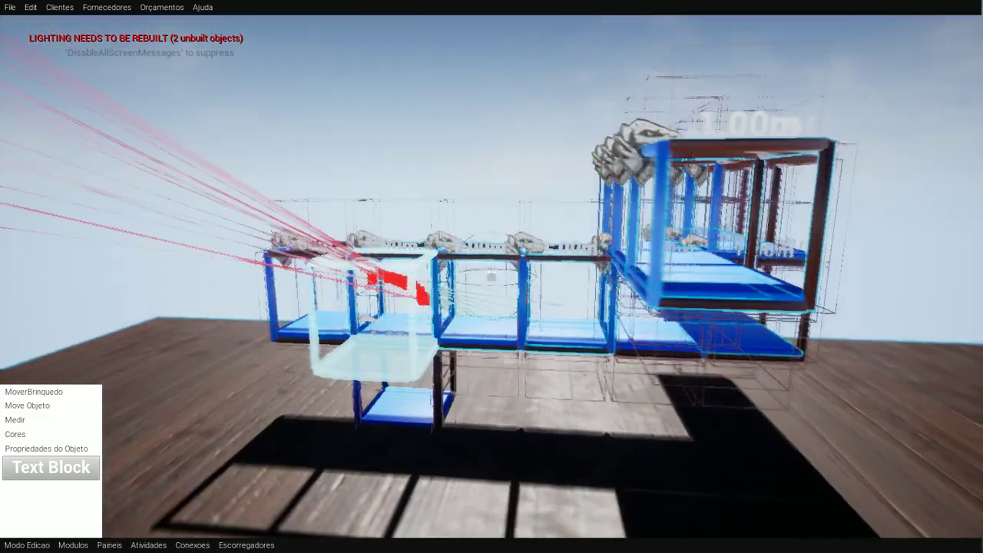
left_click(153, 547)
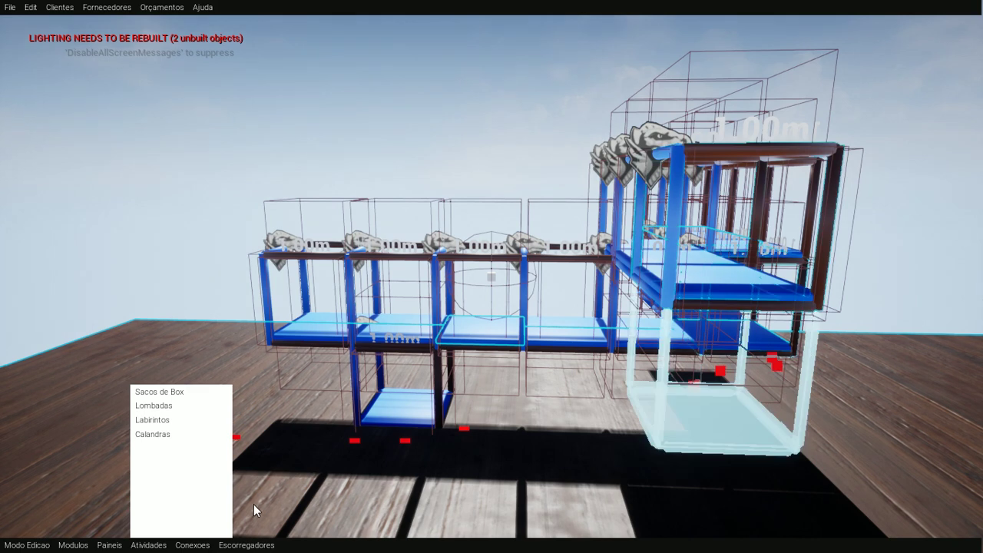
- Place an Atividades item atop the middle of the front row, then browse Orçamentos and Fornecedores
left_click(149, 547)
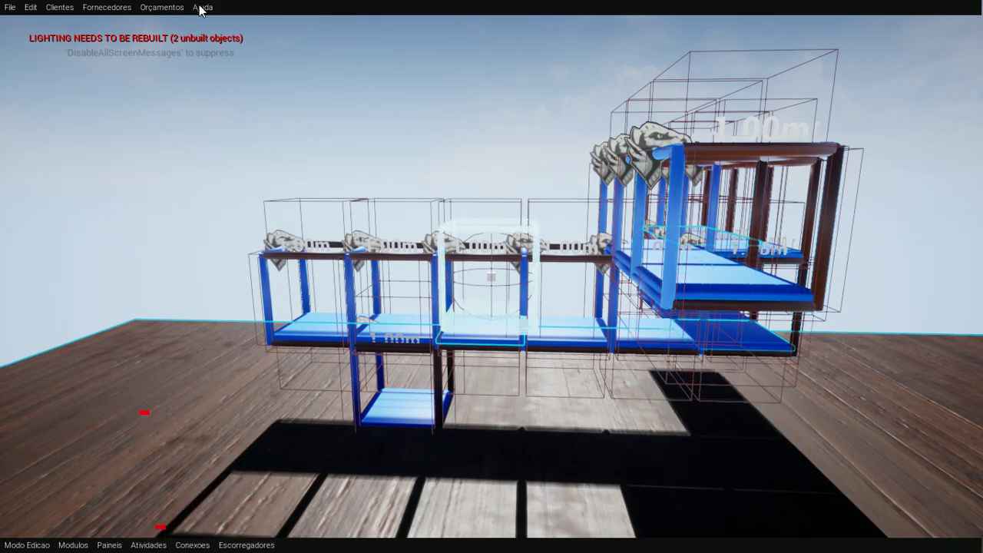
left_click(170, 13)
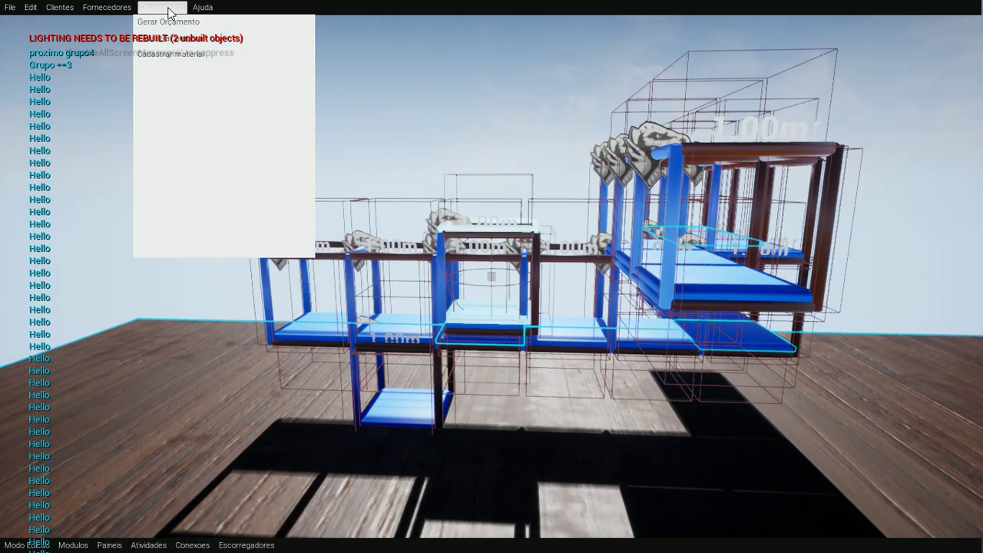
left_click(107, 7)
left_click(107, 8)
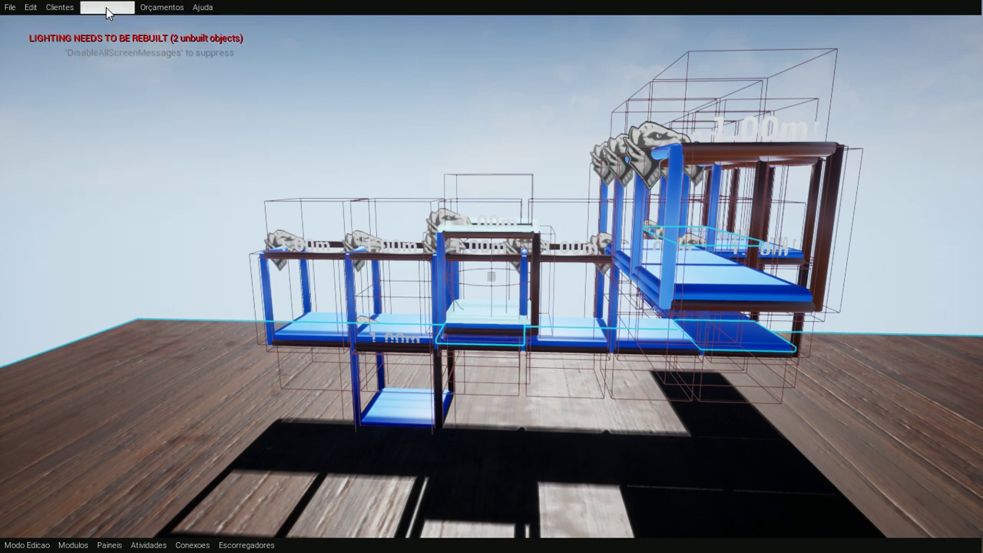